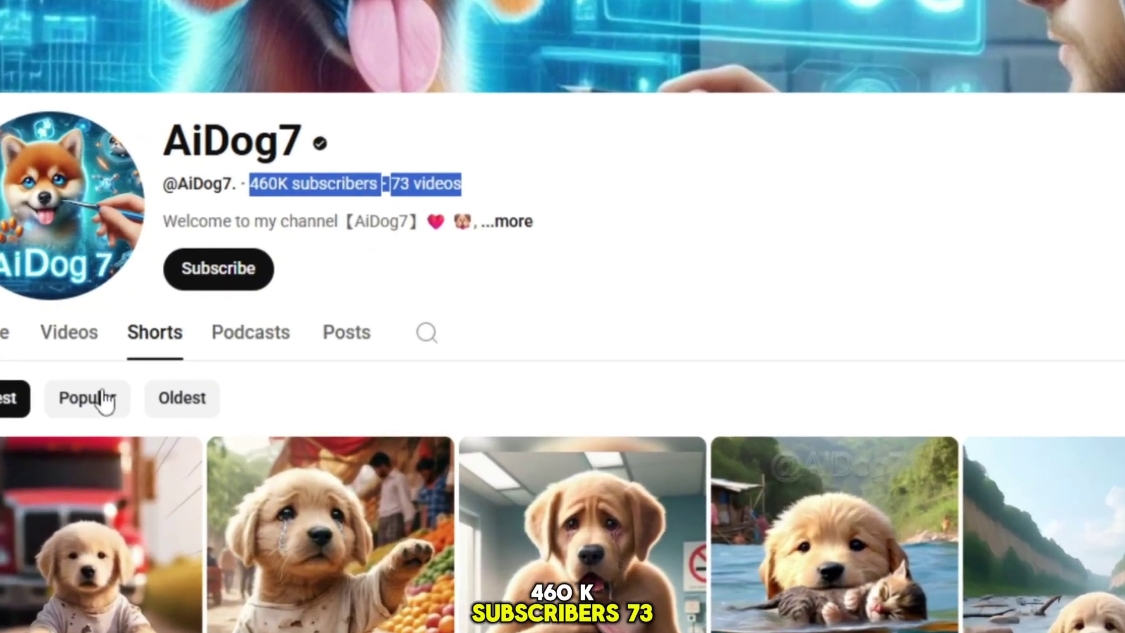
Sort AiDog7's Shorts by Popular and screenshot the first group of puppy thumbnails
right_click(104, 400)
left_click(104, 400)
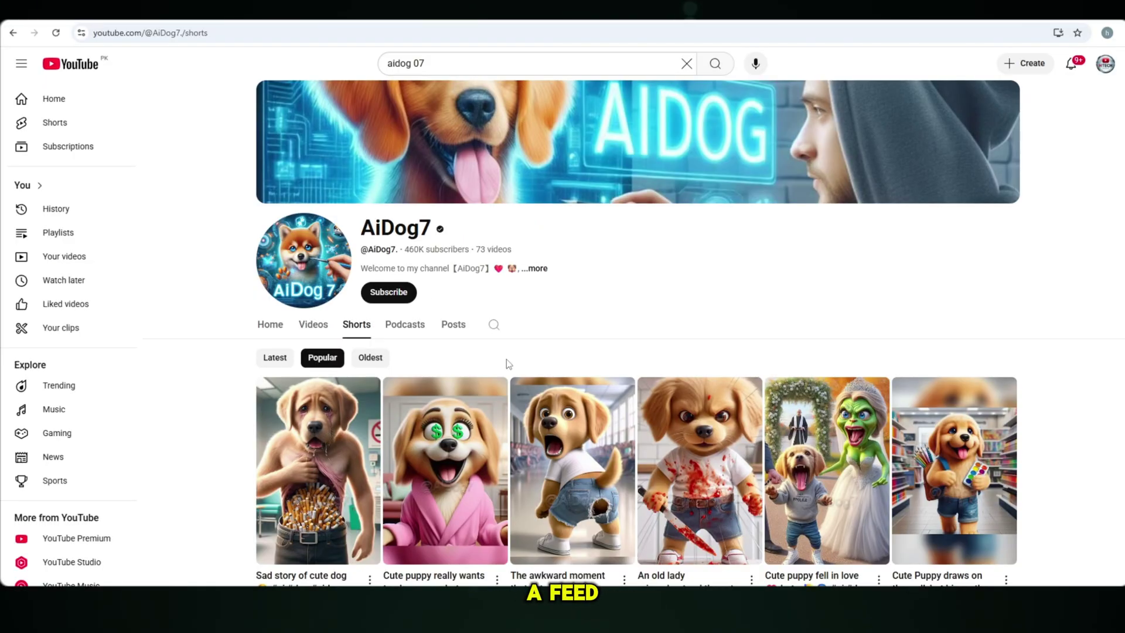
scroll(506, 362, "down", 2)
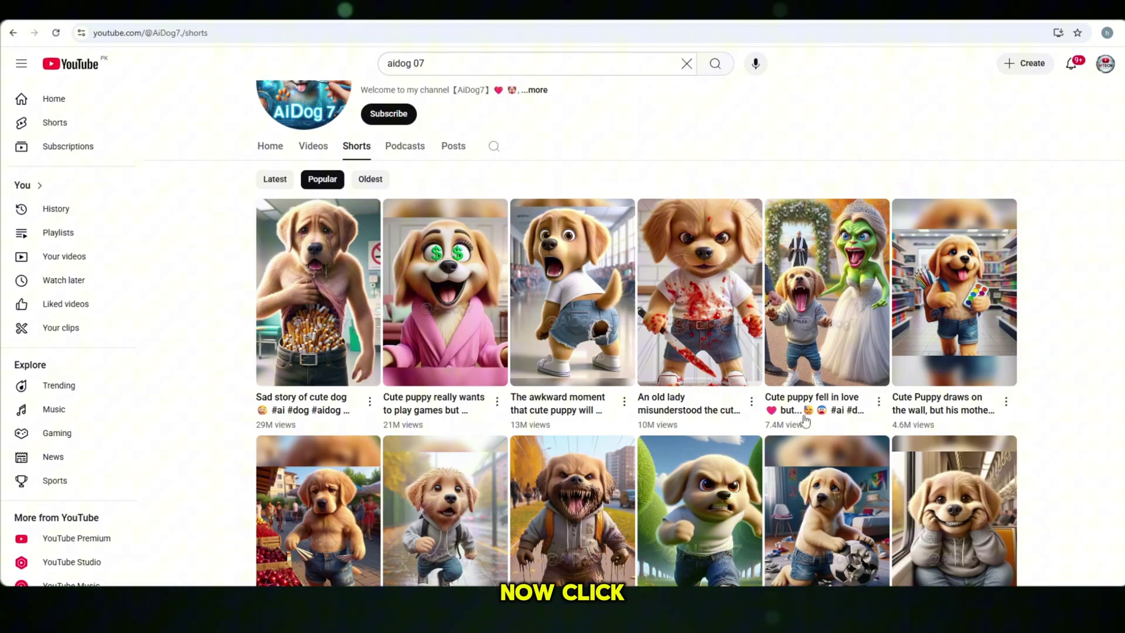
scroll(778, 455, "down", 2)
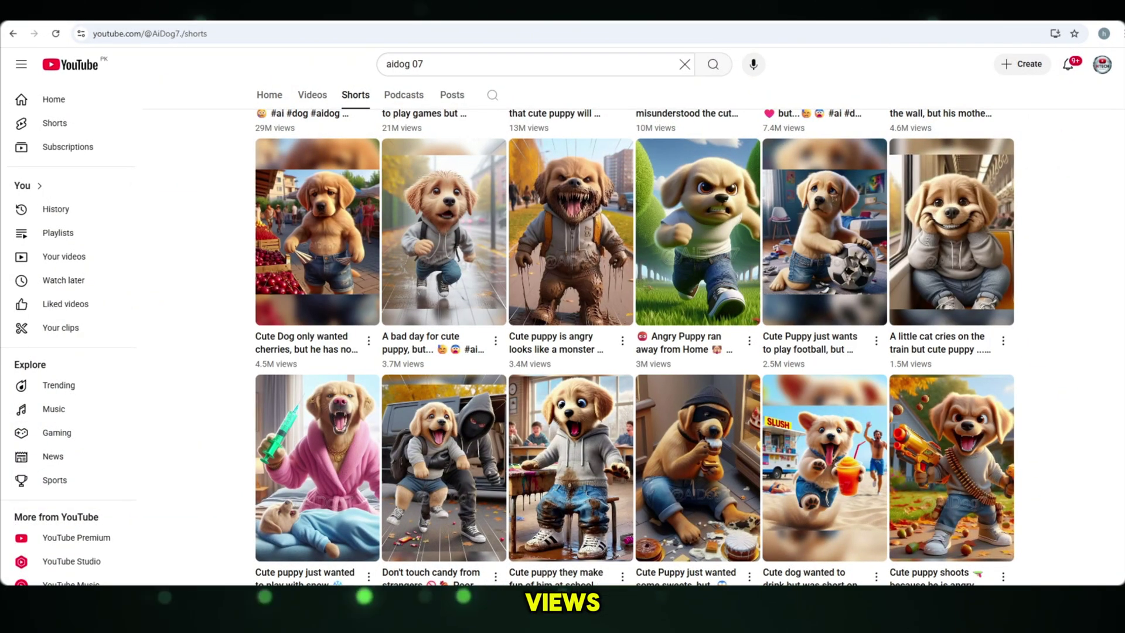
scroll(998, 297, "down", 1)
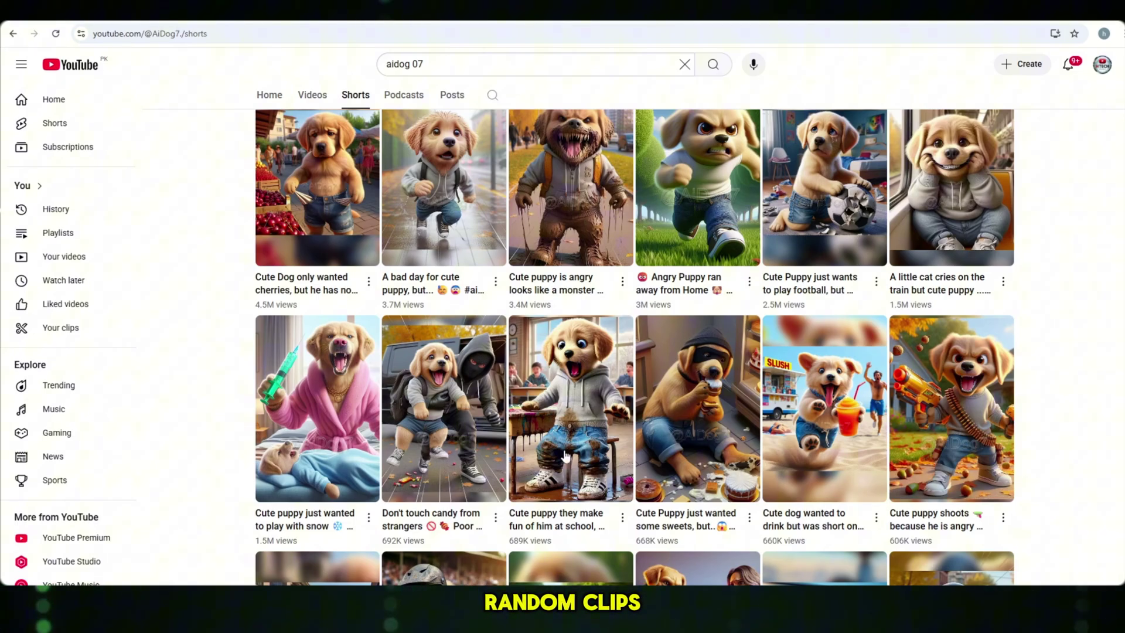
scroll(454, 376, "down", 3)
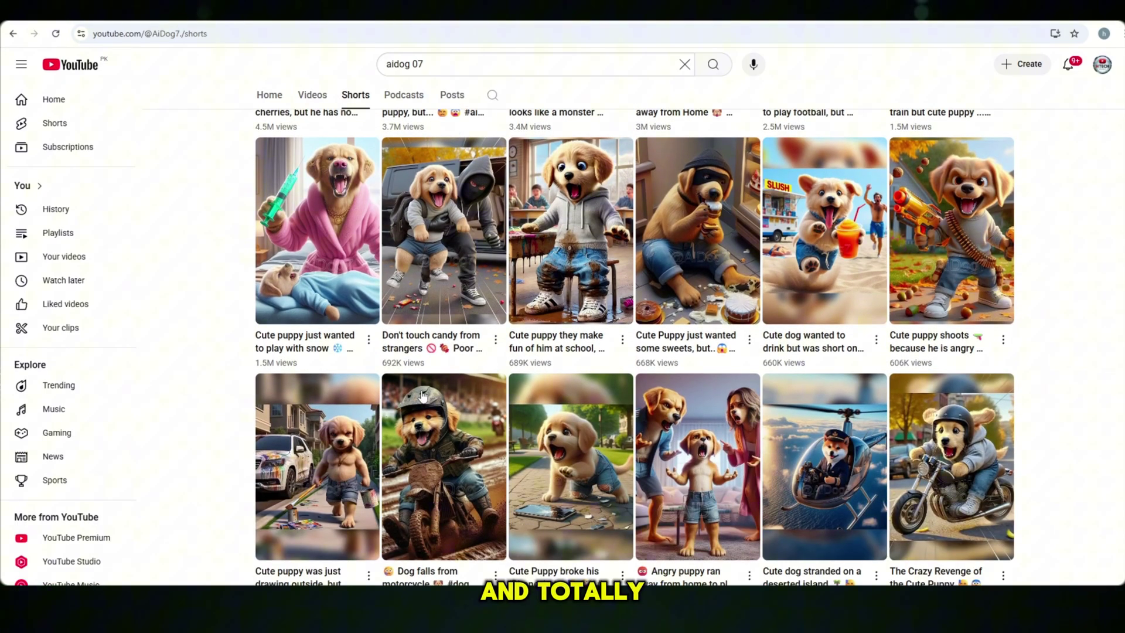
scroll(424, 497, "down", 2)
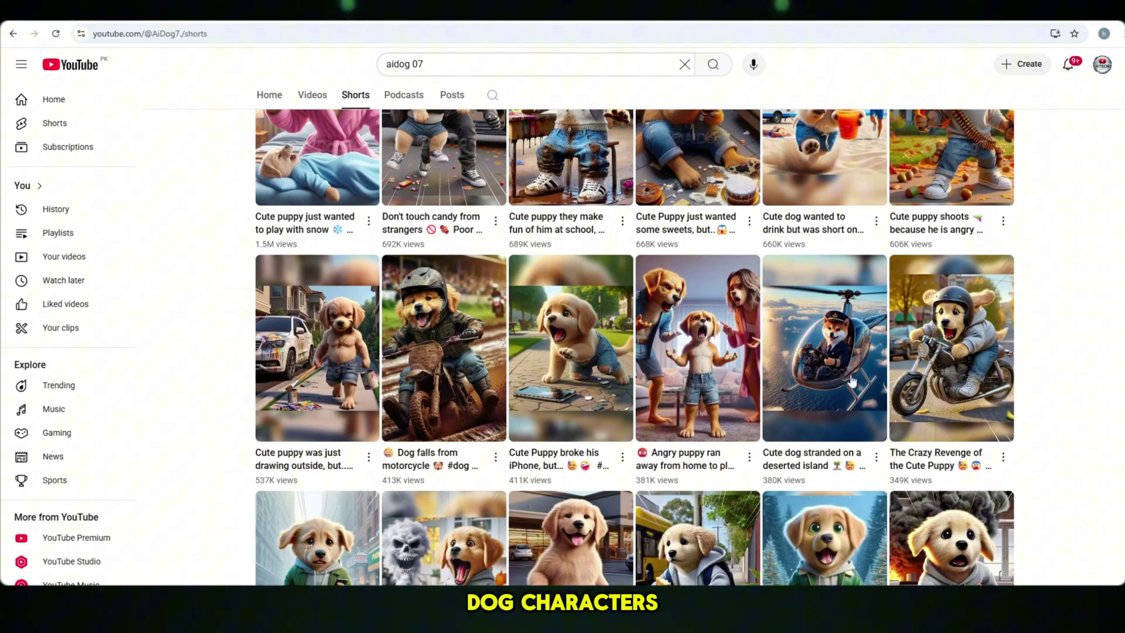
scroll(910, 447, "down", 3)
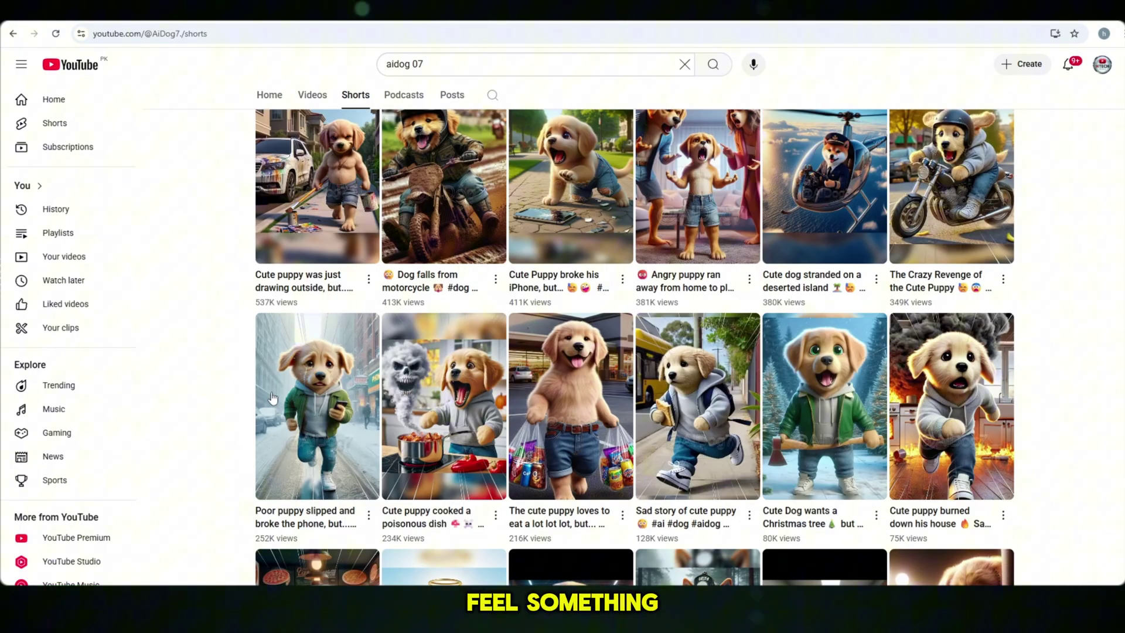
scroll(490, 446, "down", 3)
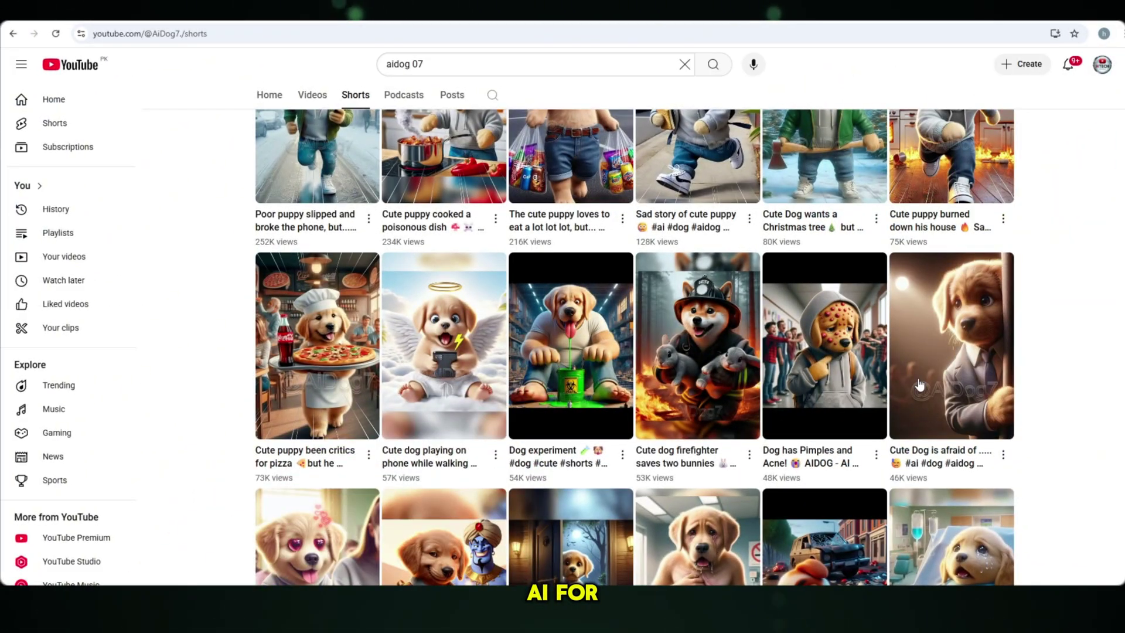
scroll(919, 385, "down", 2)
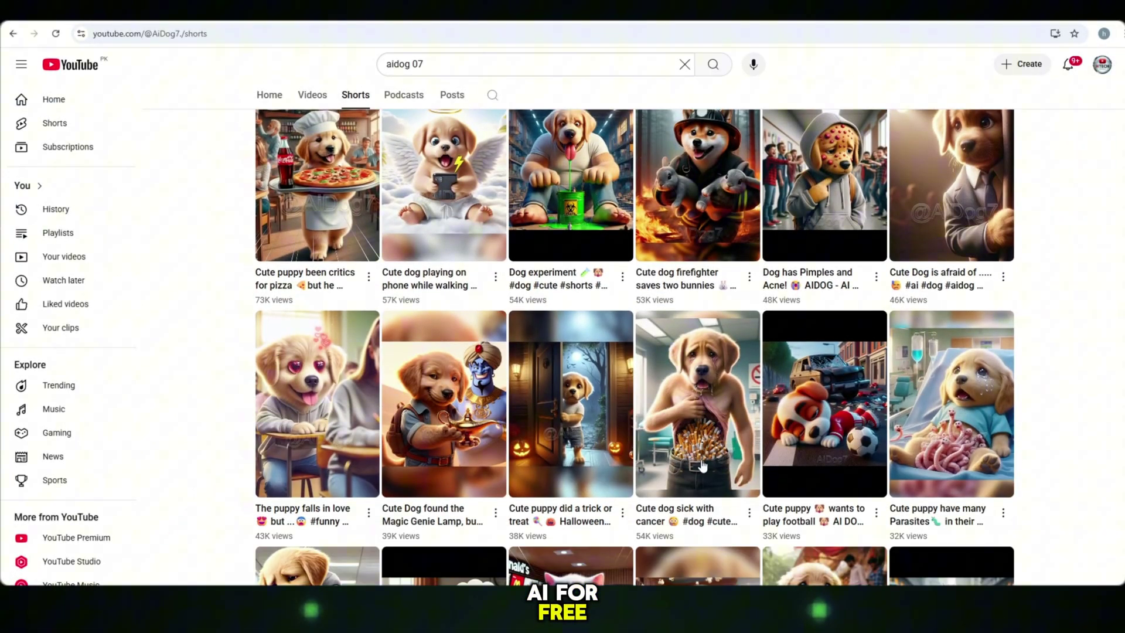
scroll(357, 400, "down", 2)
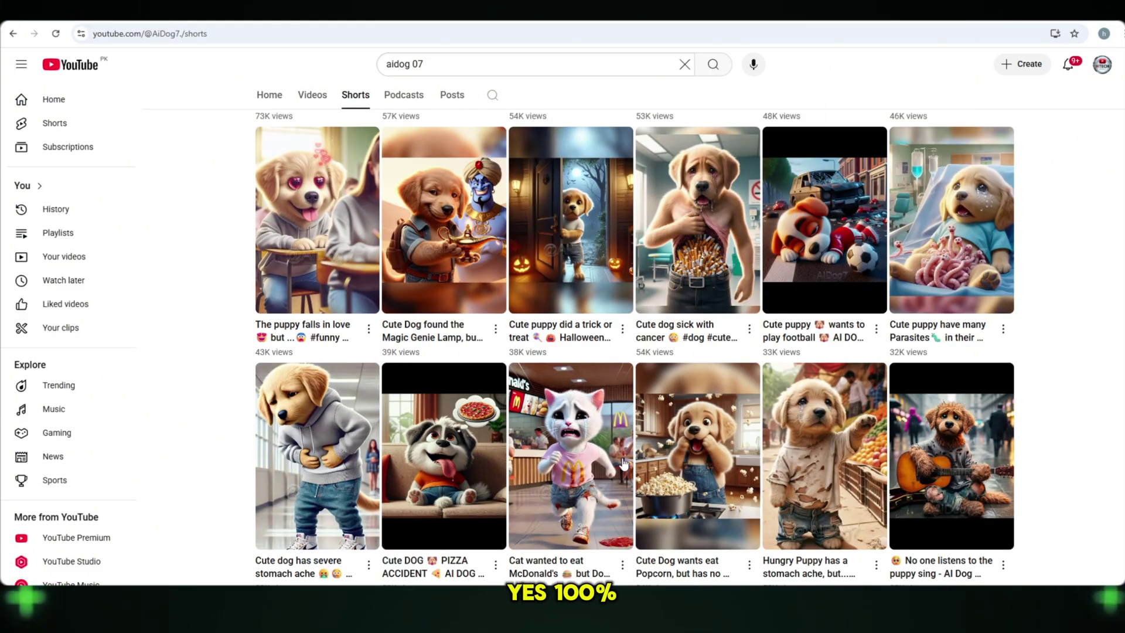
scroll(622, 463, "down", 2)
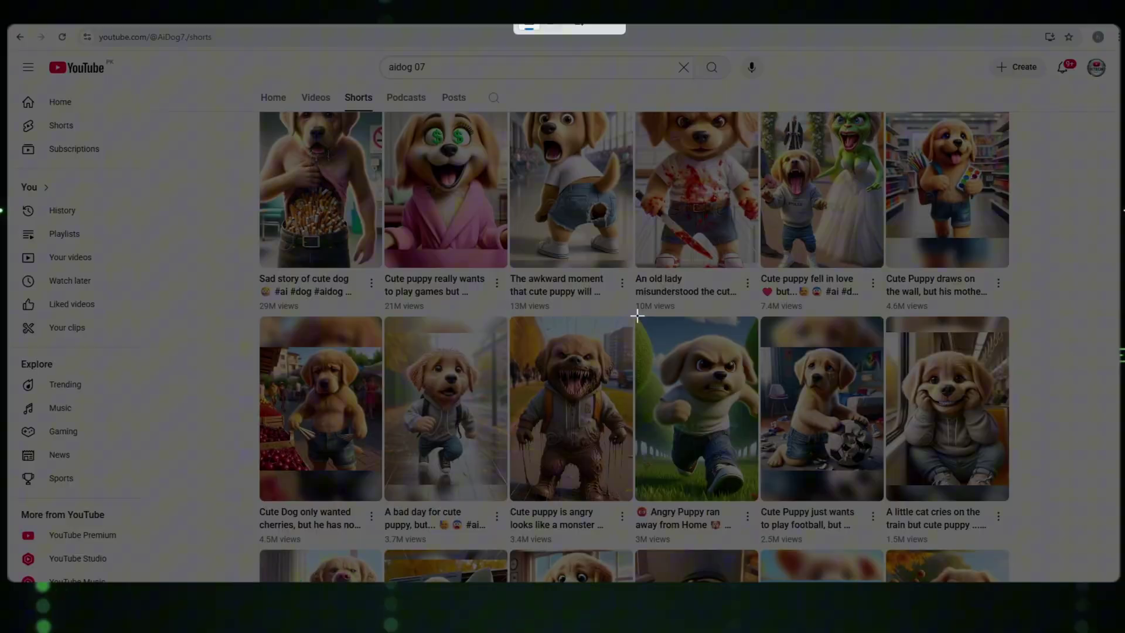
left_click_drag(636, 314, 758, 477)
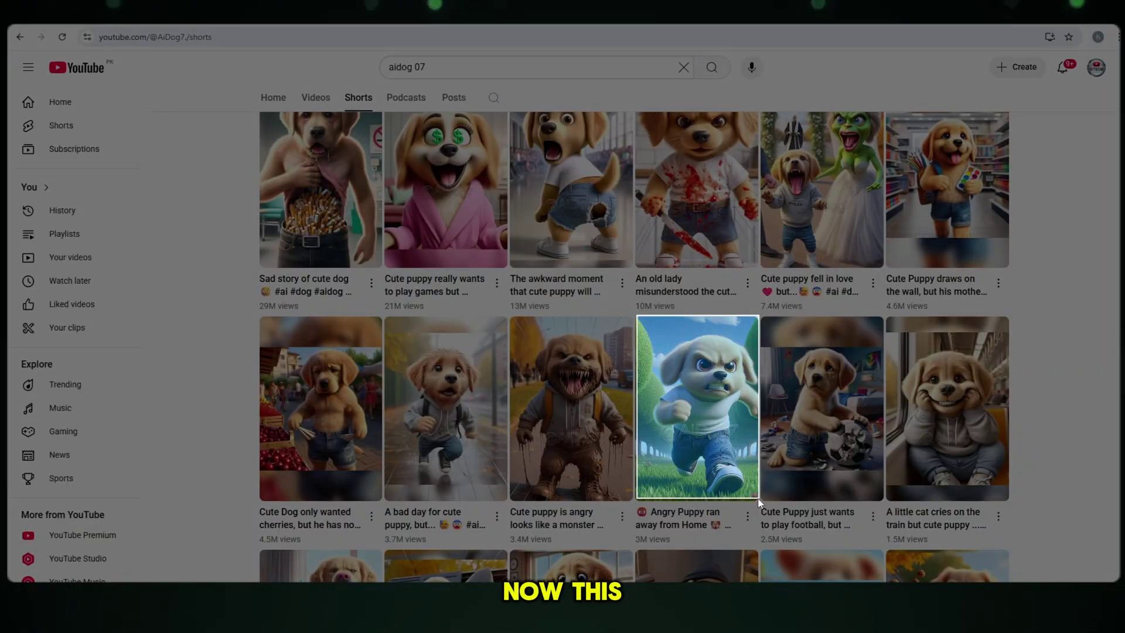
scroll(757, 498, "down", 2)
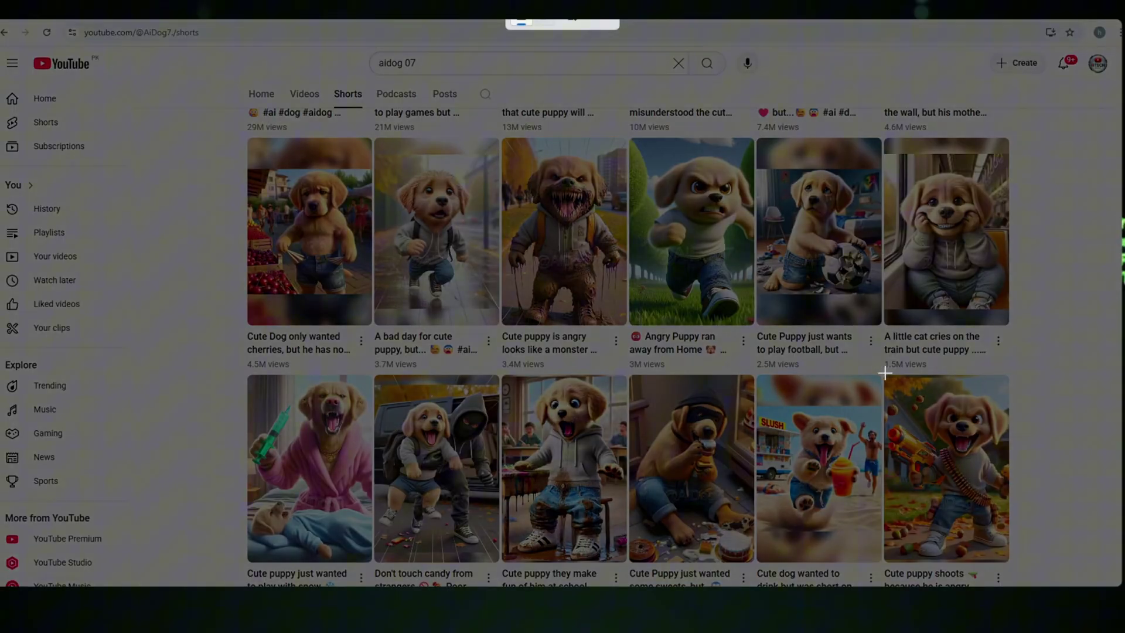
left_click_drag(883, 373, 983, 513)
left_click_drag(1007, 555, 1012, 558)
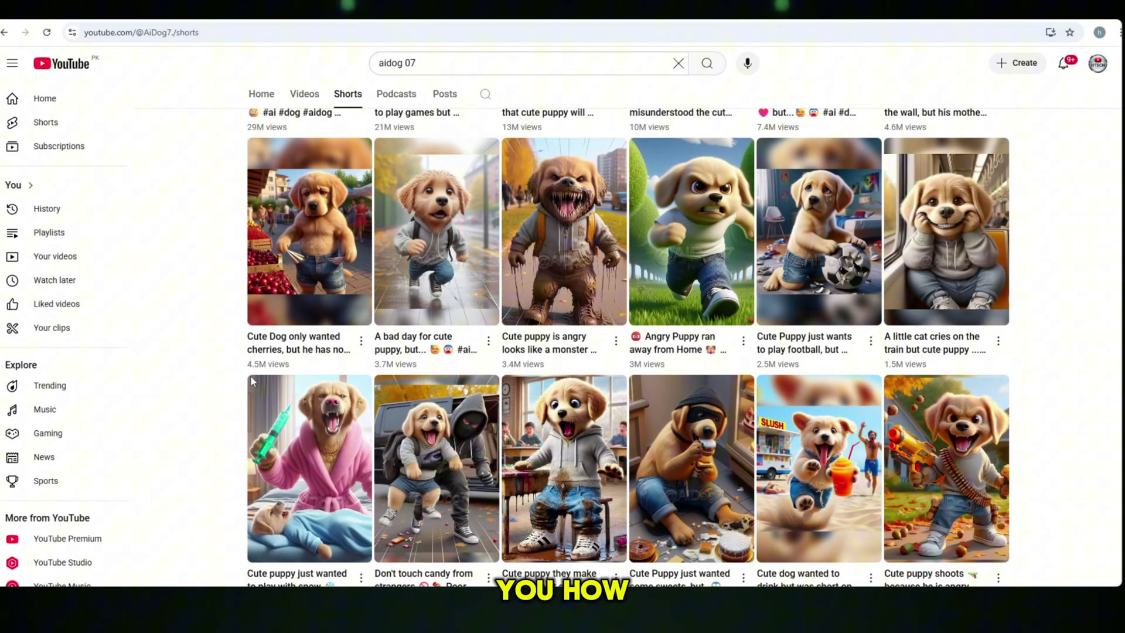
Screenshot the pink bathrobe puppy and helicopter puppy thumbnails
key("super+shift+s")
left_click_drag(249, 374, 372, 567)
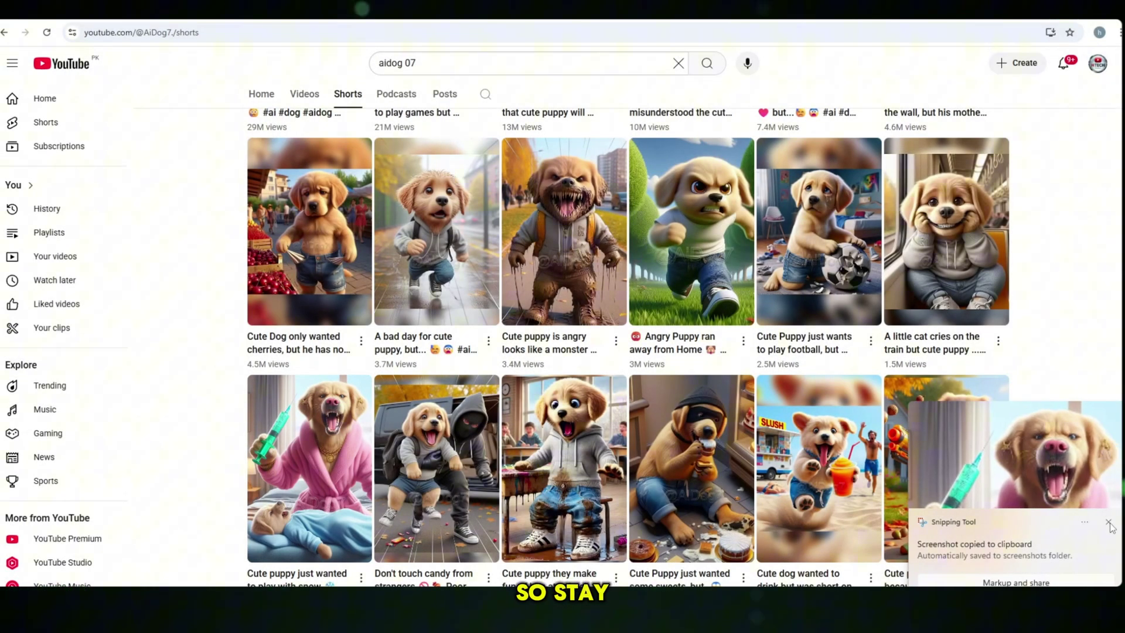
left_click(1109, 523)
scroll(572, 388, "down", 2)
scroll(571, 387, "down", 1)
scroll(571, 387, "down", 1)
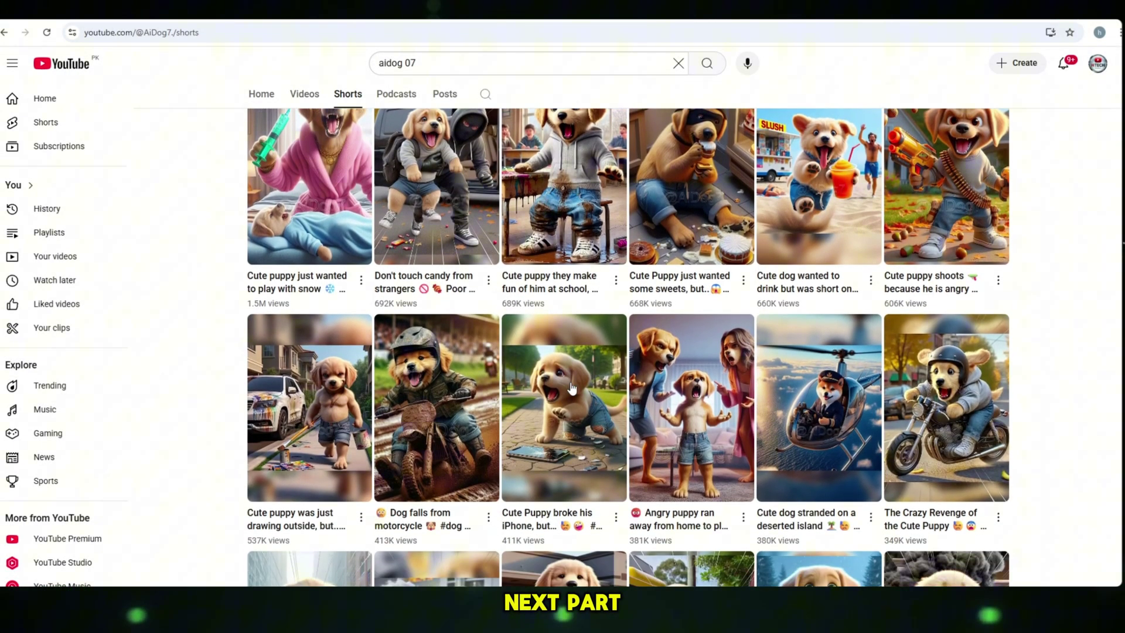
key("super+shift+s")
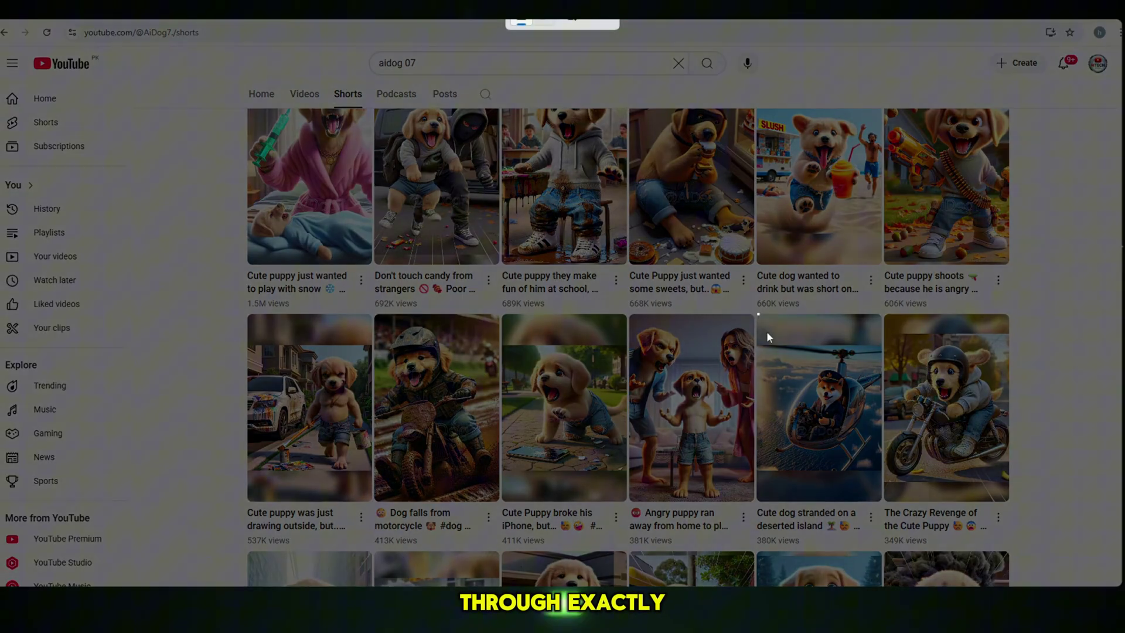
left_click_drag(760, 315, 882, 496)
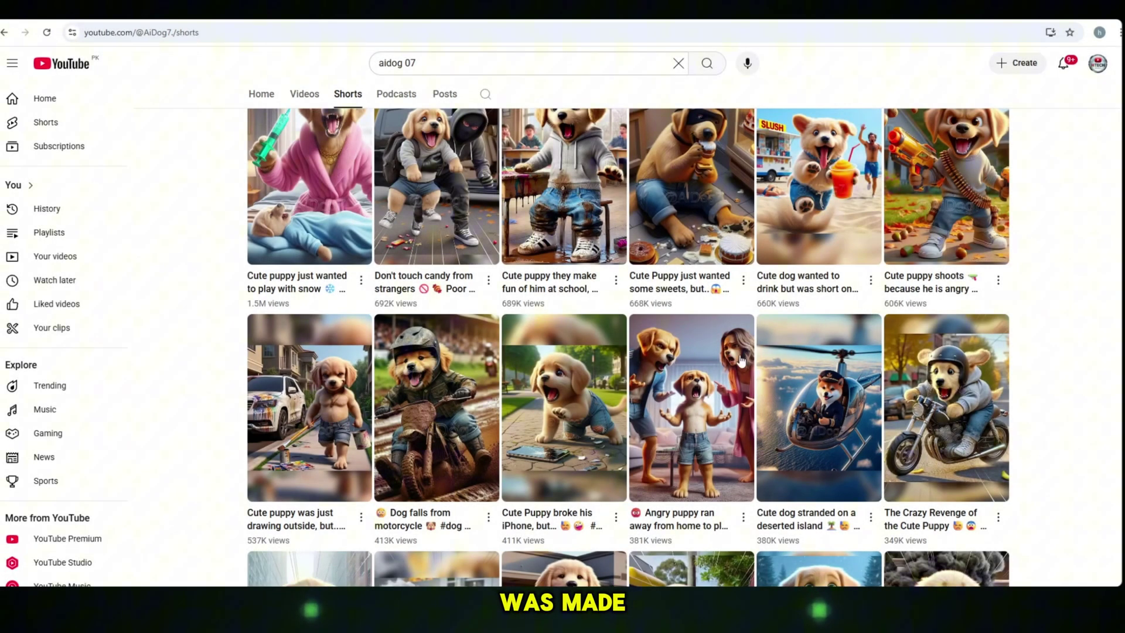
scroll(882, 497, "down", 2)
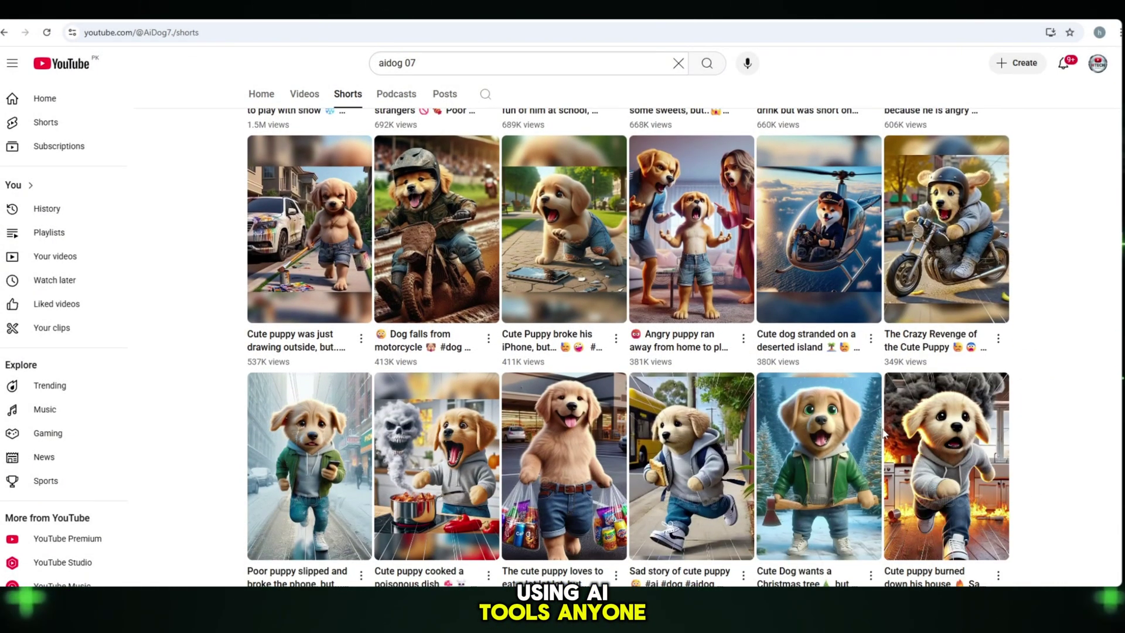
scroll(789, 397, "down", 1)
key("super+shift+s")
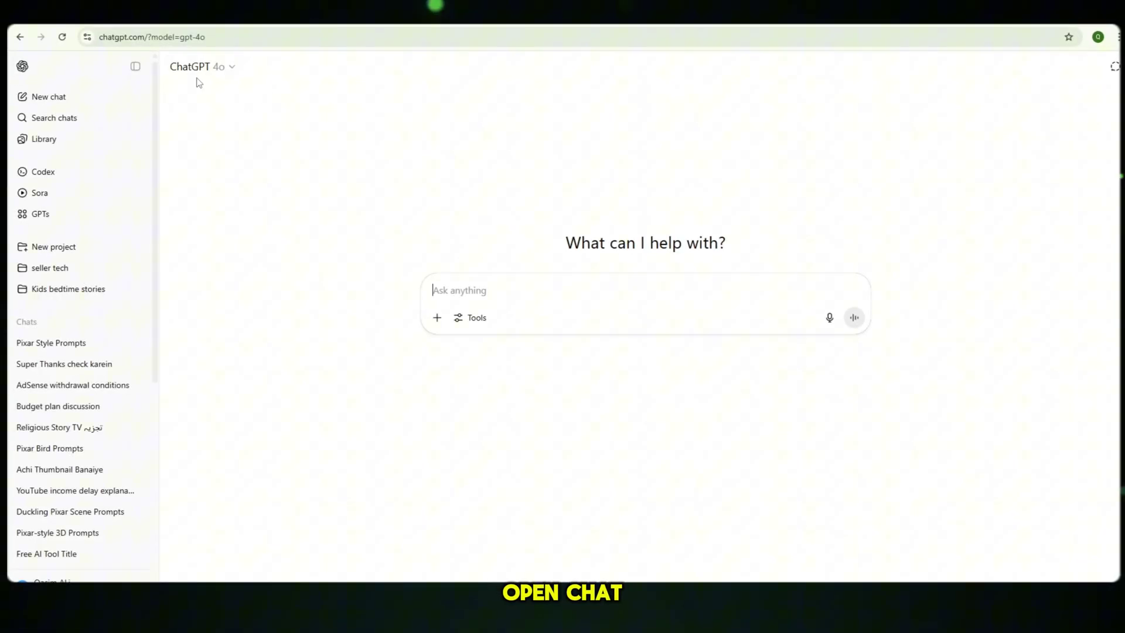
Attach the six newest Gallery puppy screenshots and send the Pixar-style 3D prompt request
left_click(460, 344)
left_click(181, 249)
left_click_drag(615, 327, 250, 255)
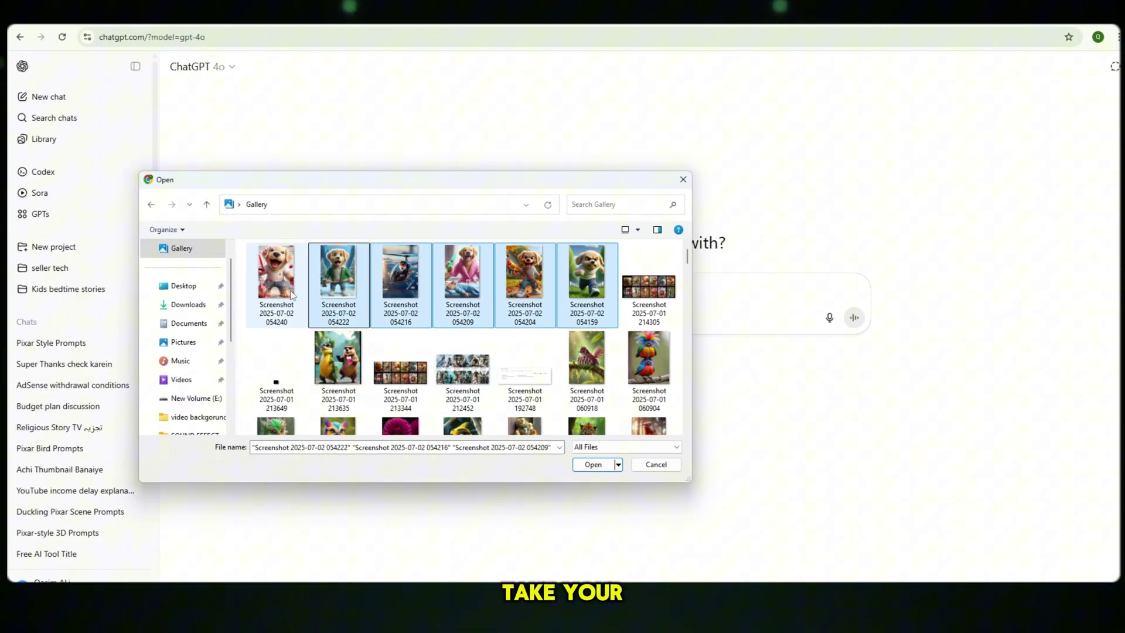
left_click(590, 465)
left_click(477, 331)
type("give me")
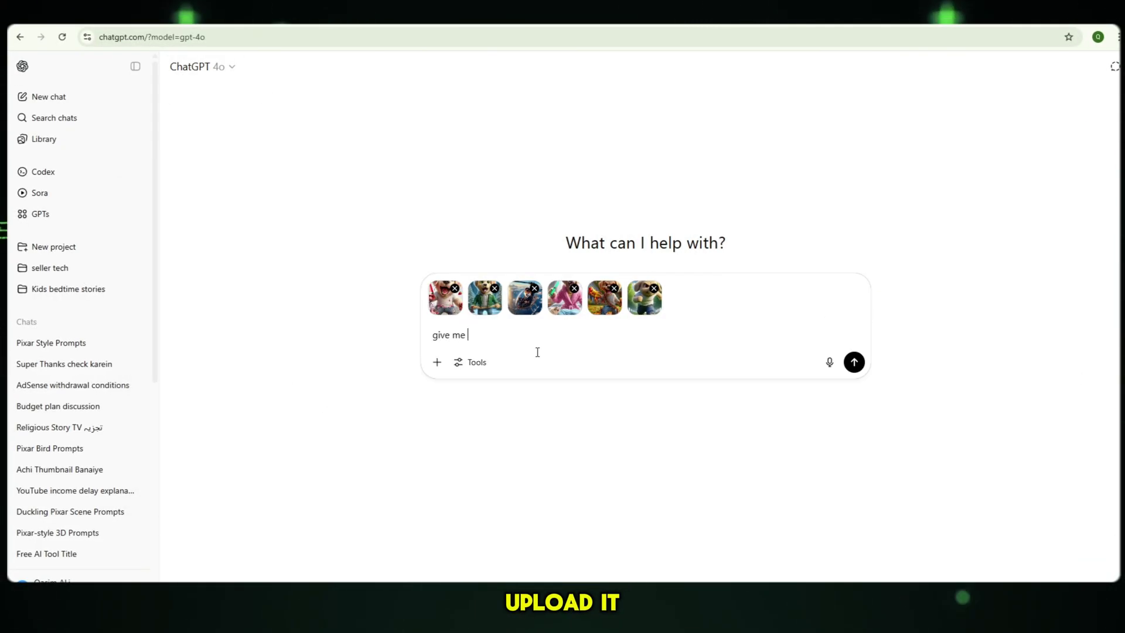
type("prompt")
type(" of this pics with detail 3d pixar style but character same in all images")
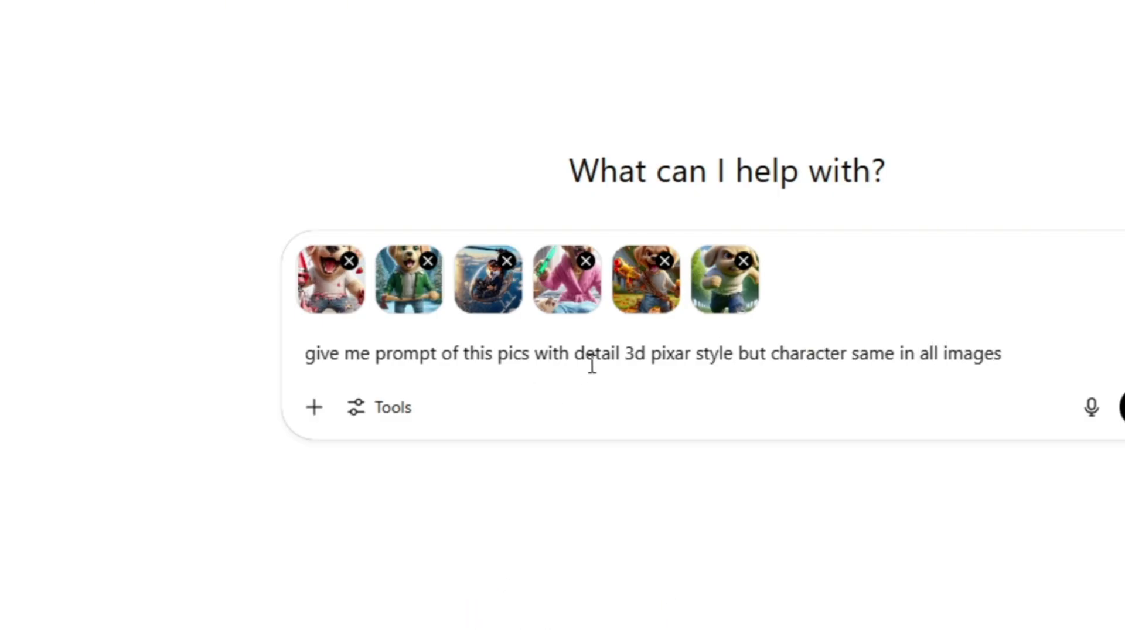
key("ctrl+a")
key("Return")
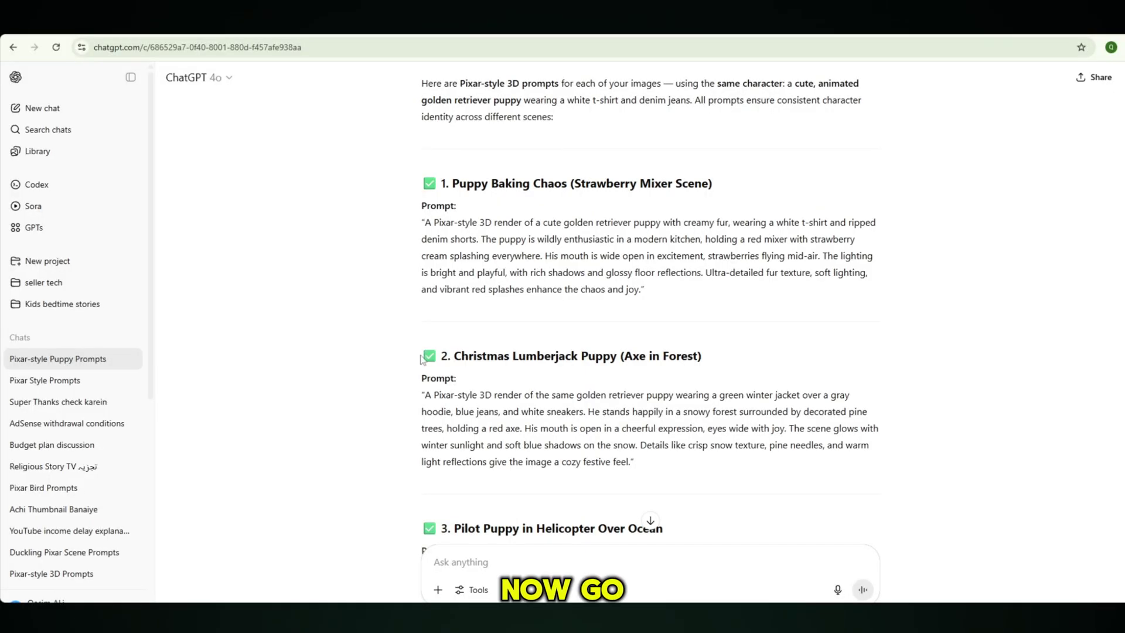
Scroll through the six prompts, briefly highlighting the Christmas Lumberjack Puppy heading
left_click_drag(422, 354, 699, 354)
scroll(590, 277, "down", 3)
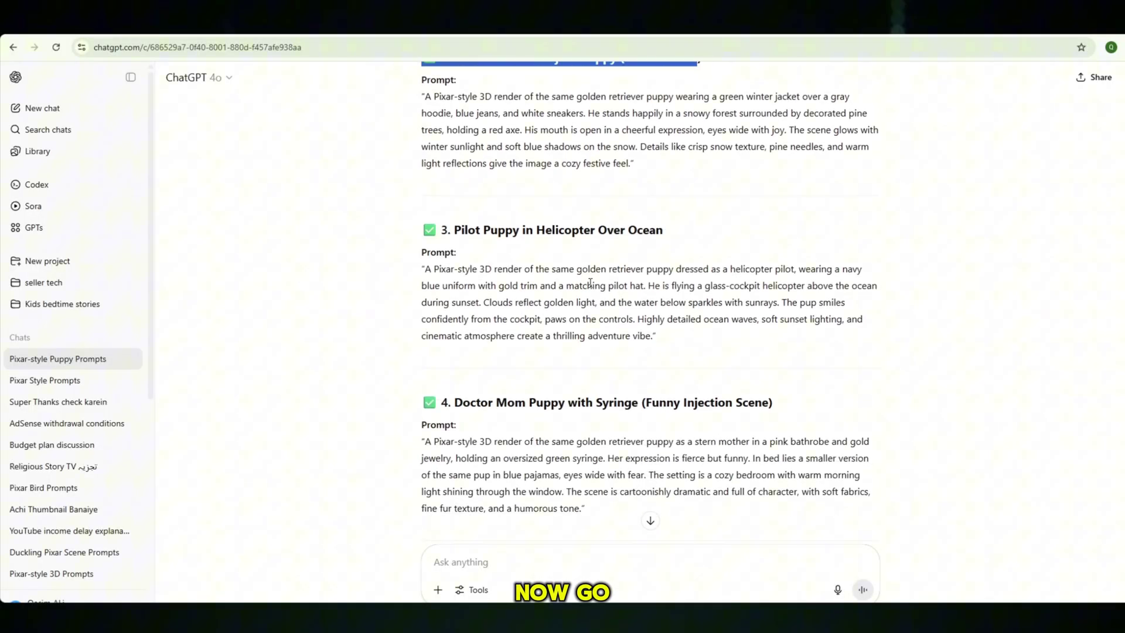
scroll(703, 248, "down", 1)
scroll(599, 293, "down", 2)
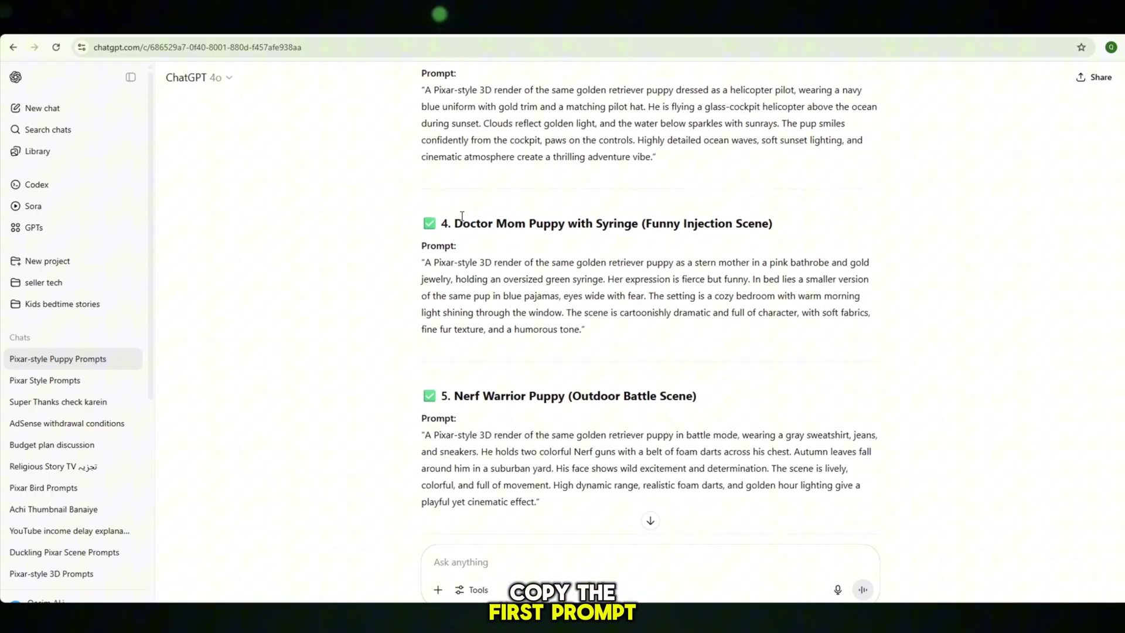
left_click(701, 251)
scroll(630, 269, "down", 1)
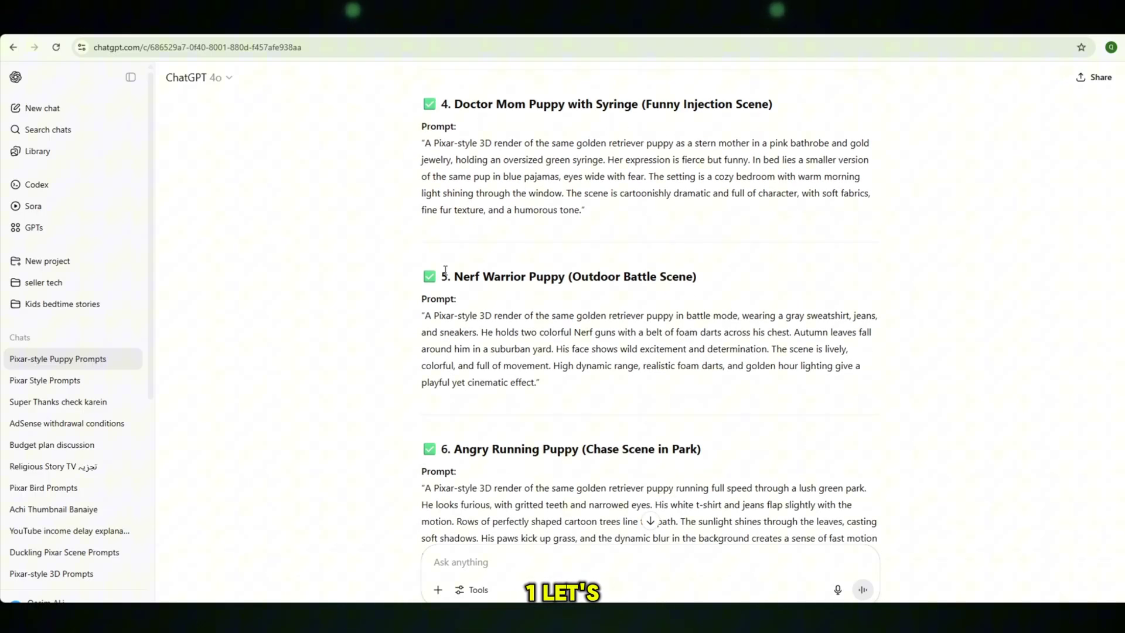
scroll(728, 282, "down", 2)
left_click_drag(424, 269, 771, 266)
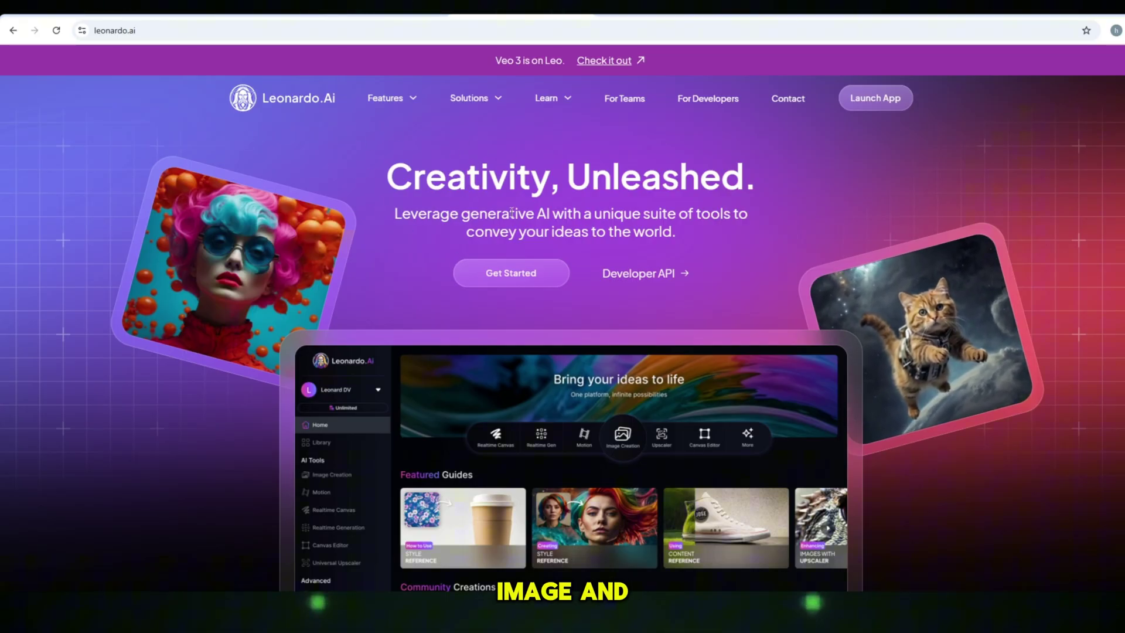
Paste the baking puppy prompt into Leonardo's Image Creation and generate its images
left_click_drag(384, 176, 766, 180)
left_click(766, 180)
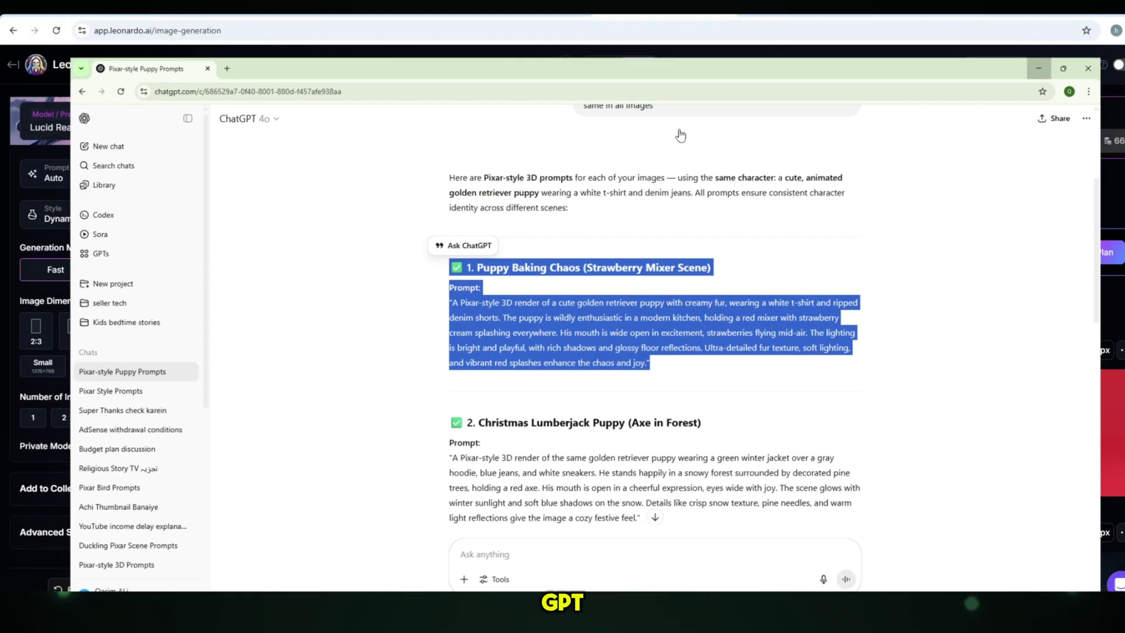
key("alt+Tab")
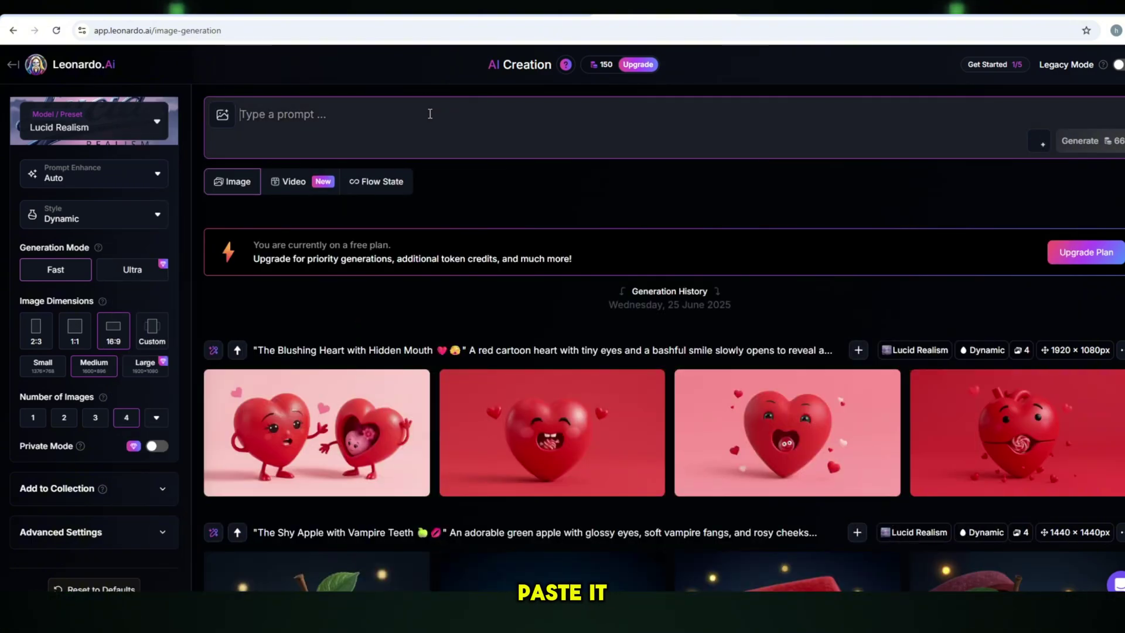
type("✅ 1. Puppy Baking Chaos (Strawberry Mixer Scene) Prompt: “A Pixar-style 3D render of a cute golden retriever puppy with creamy fur, wearing a white t-shirt and ripped denim shorts. The puppy is wildly enthusiastic in a modern kitchen, holding a red mixer with strawberry cream splashing everywhere. His mouth is wide open in excitement, strawberries flying mid-air. The lighting is bright and playful, with rich shadows and glossy floor reflections. Ultra-detailed fur texture, soft lighting, and vibrant red splashes enhance the chaos and joy.”")
left_click(1109, 218)
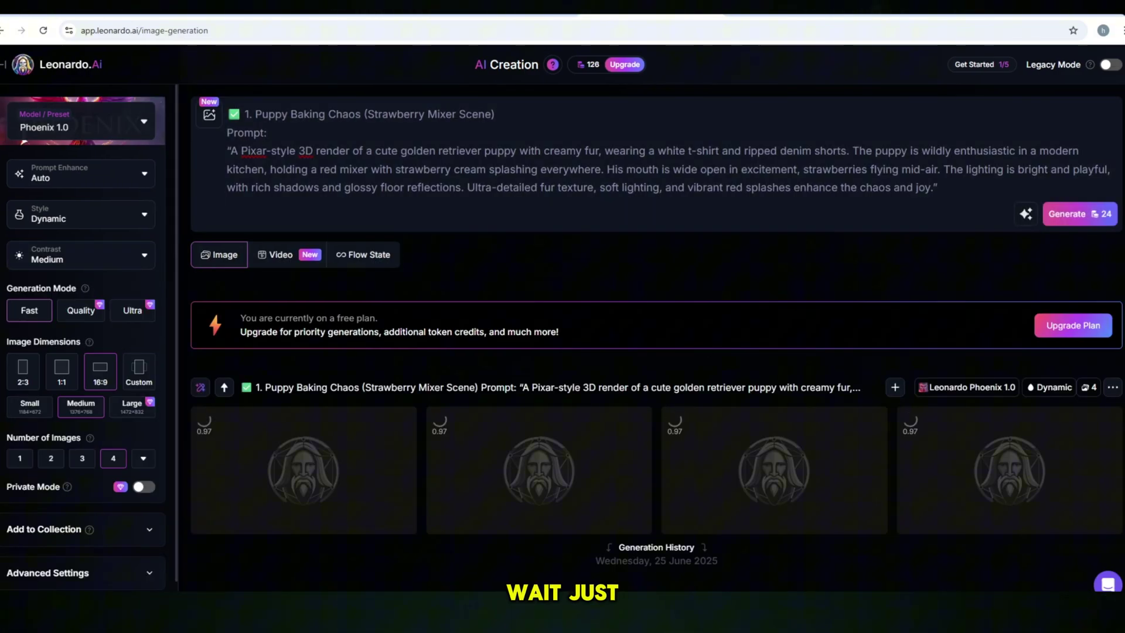
key("alt+Tab")
left_click_drag(424, 394, 742, 348)
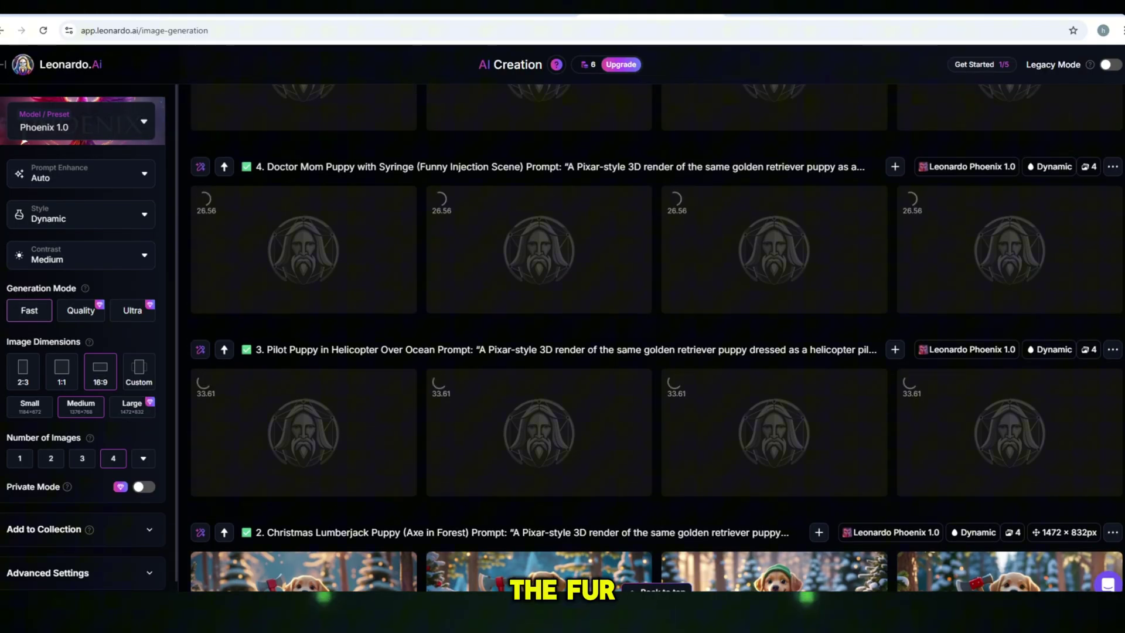
scroll(1074, 489, "down", 3)
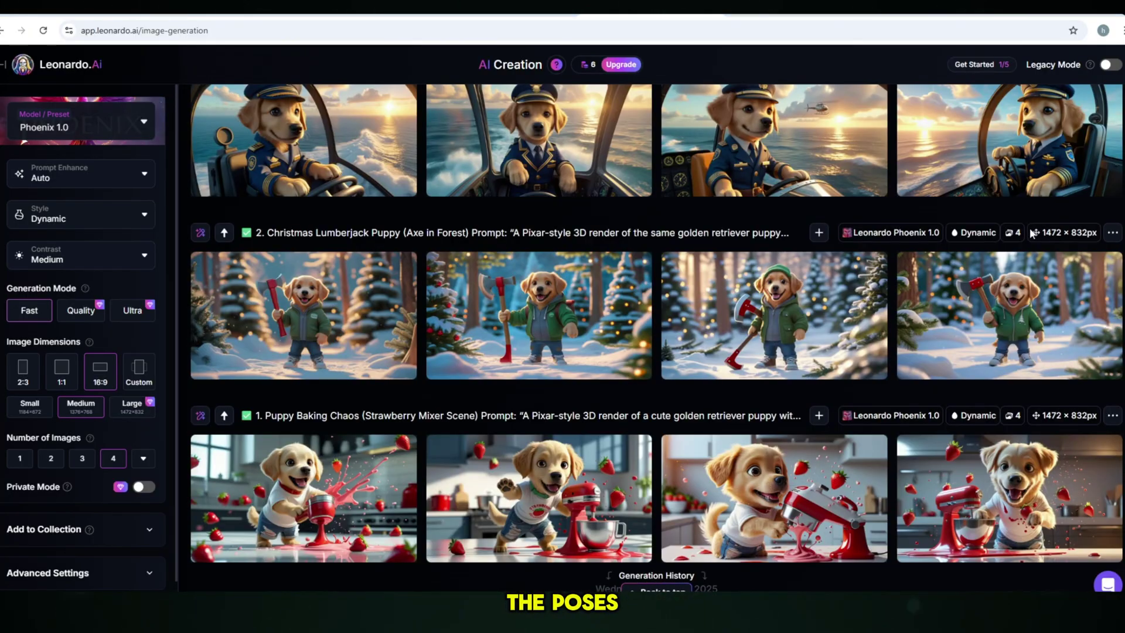
mouse_move(539, 497)
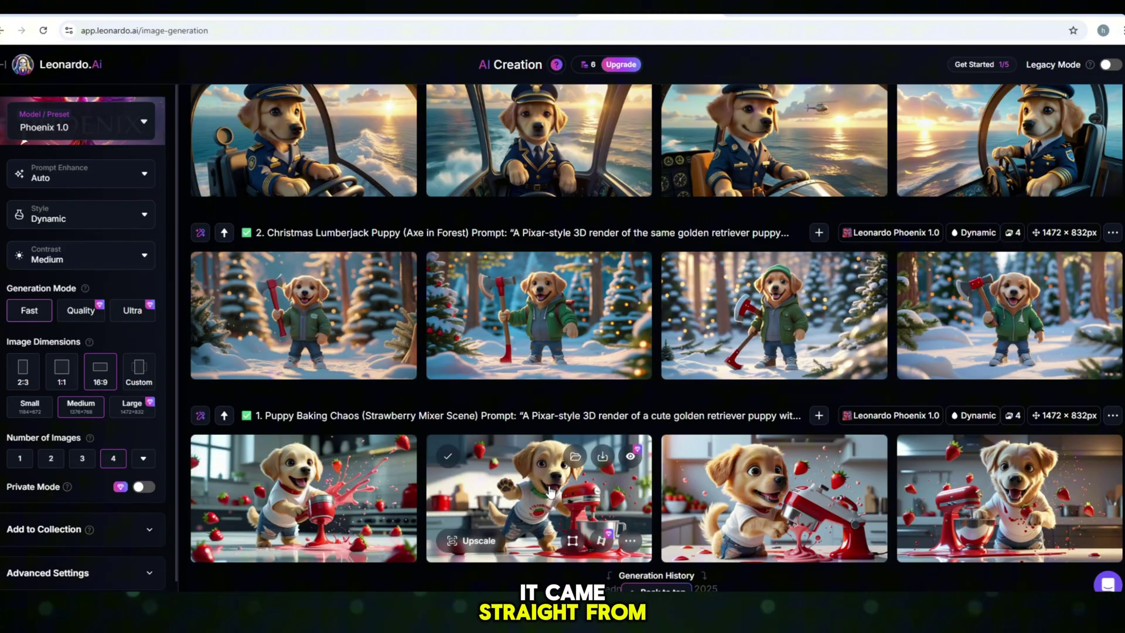
left_click(551, 493)
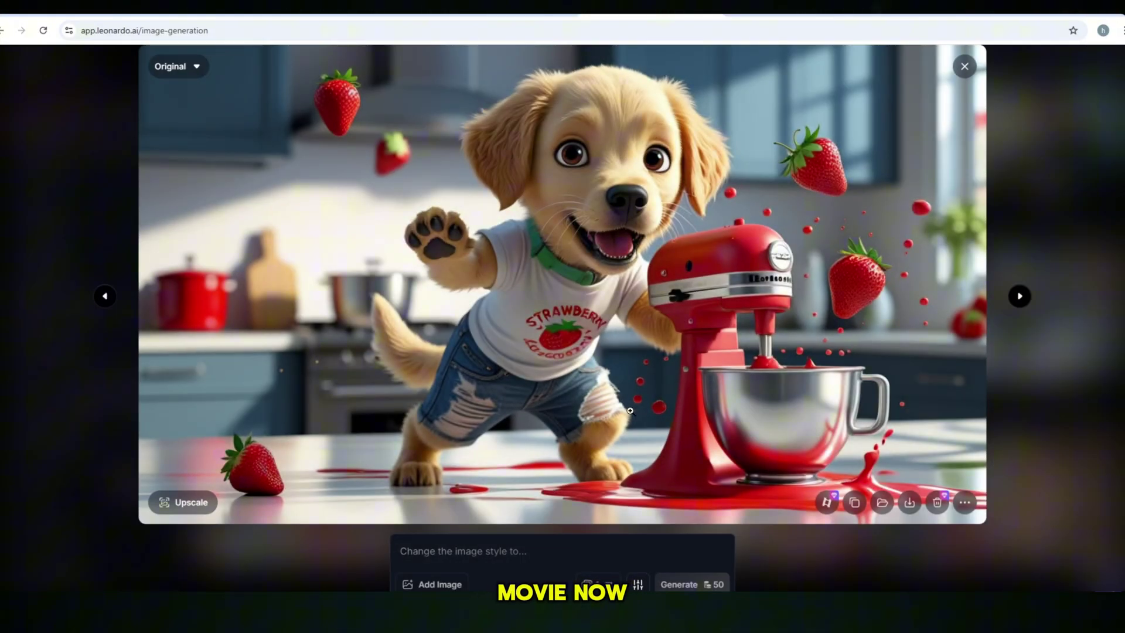
key("Left")
key("Left")
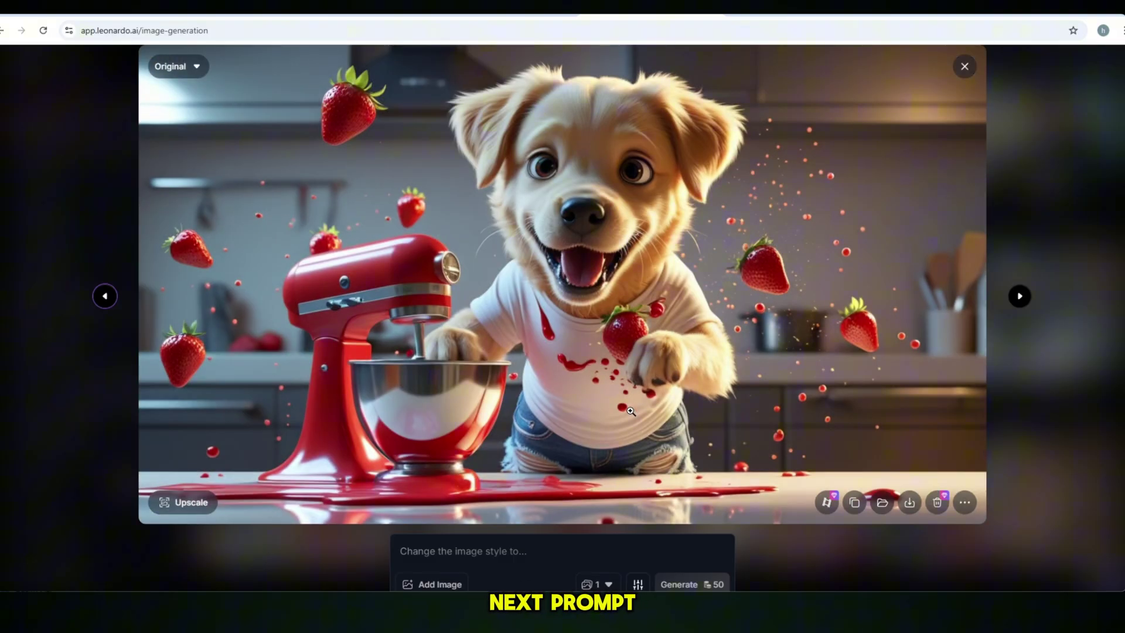
key("Left")
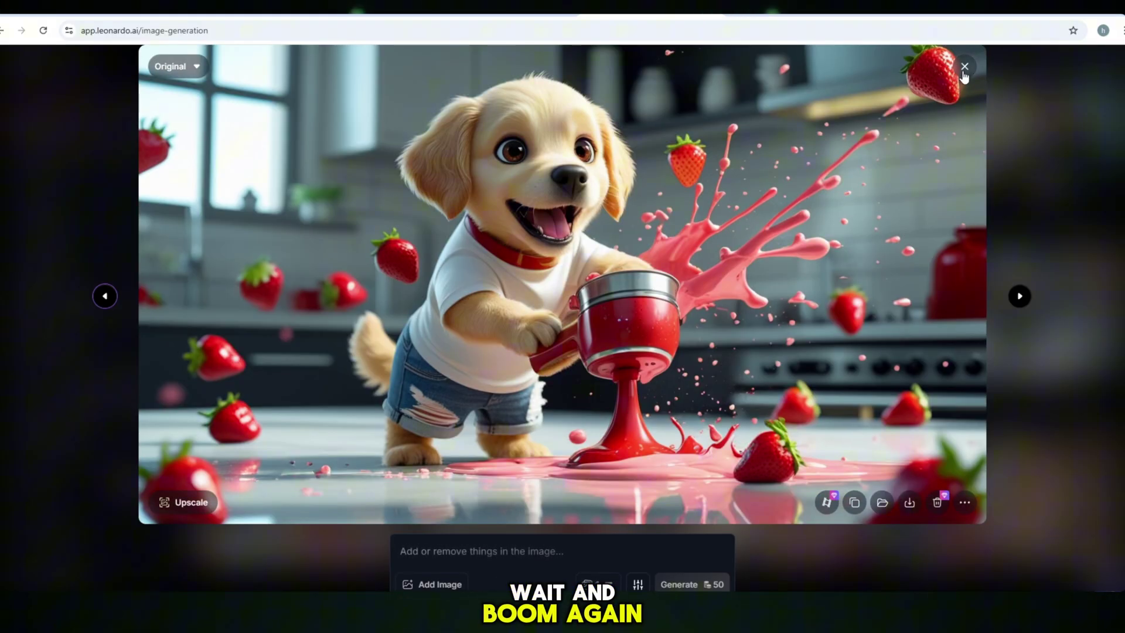
left_click(964, 68)
left_click(583, 291)
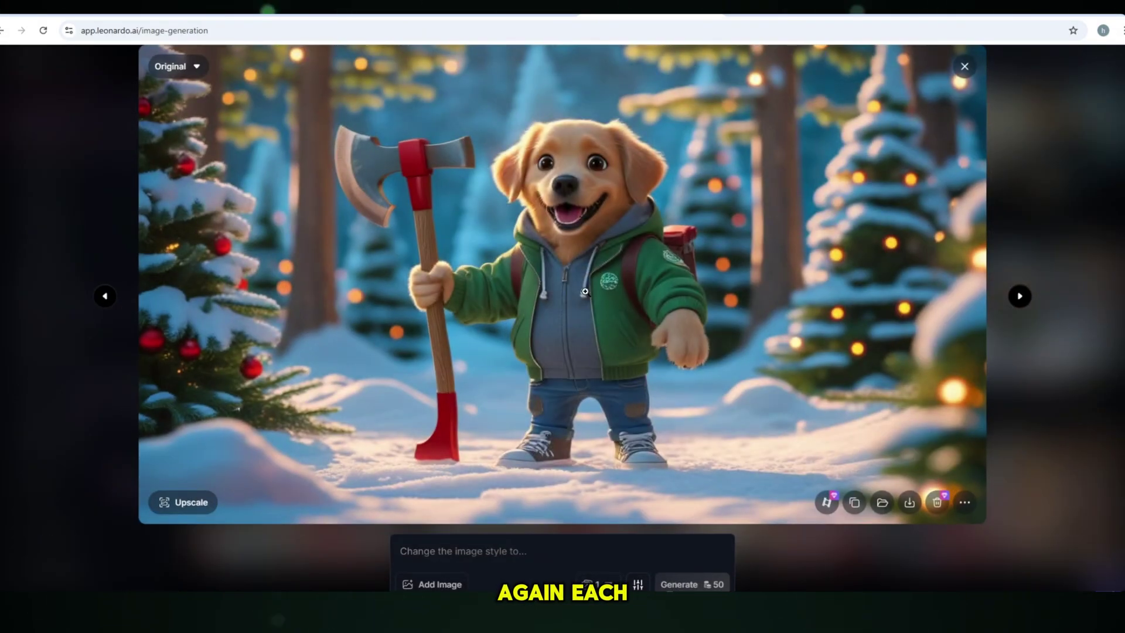
key("Left")
key("Left")
key("Left")
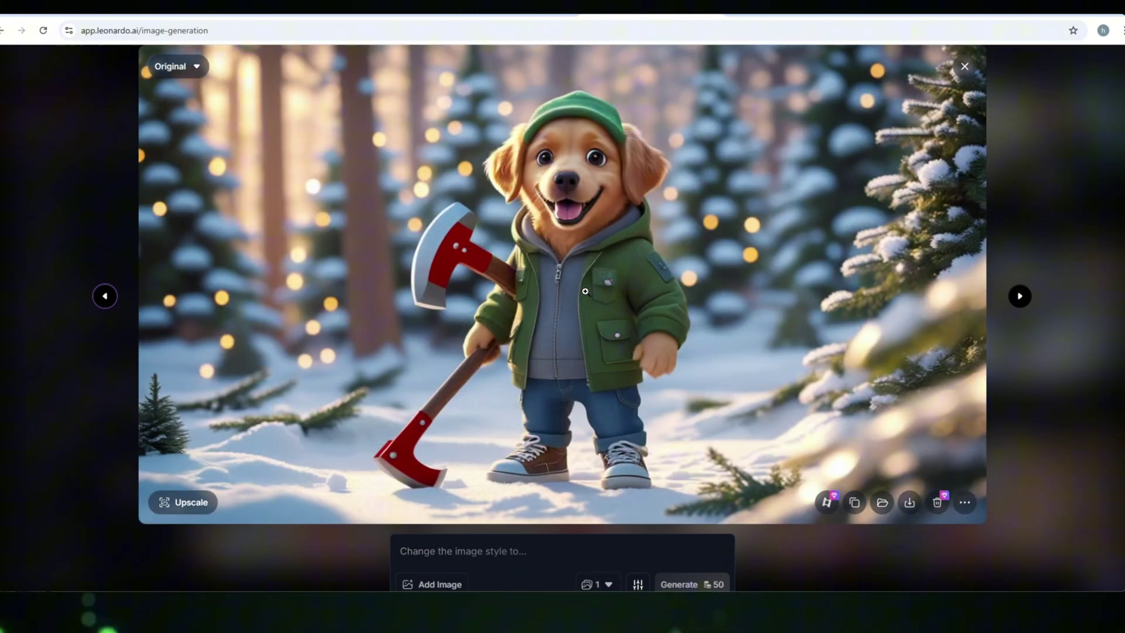
key("Left")
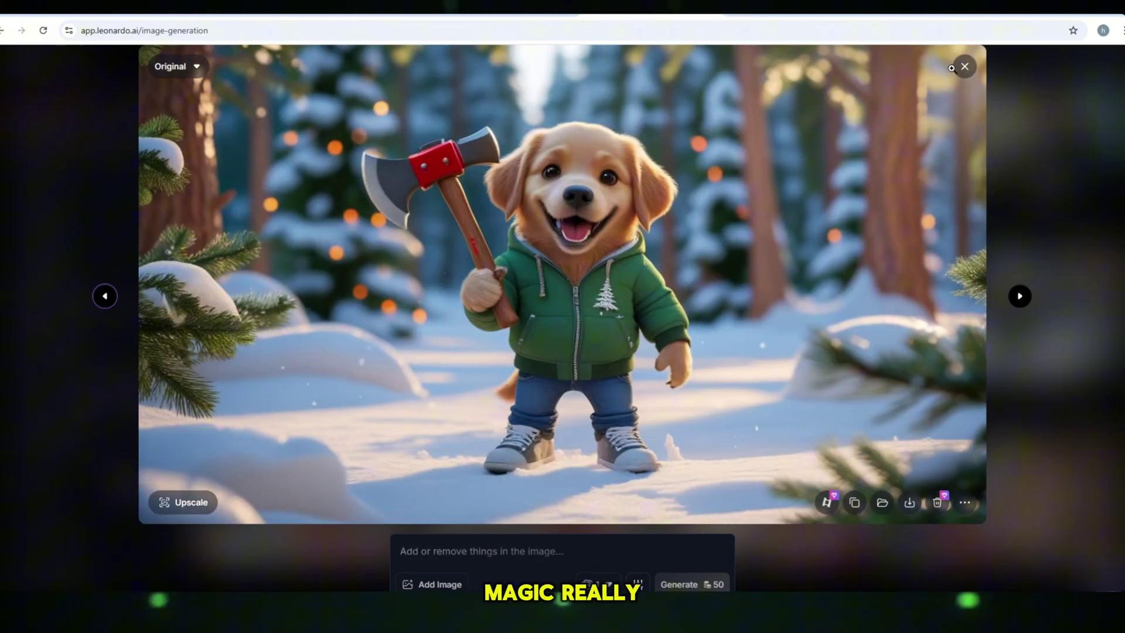
left_click(963, 66)
scroll(629, 339, "up", 3)
scroll(629, 340, "up", 3)
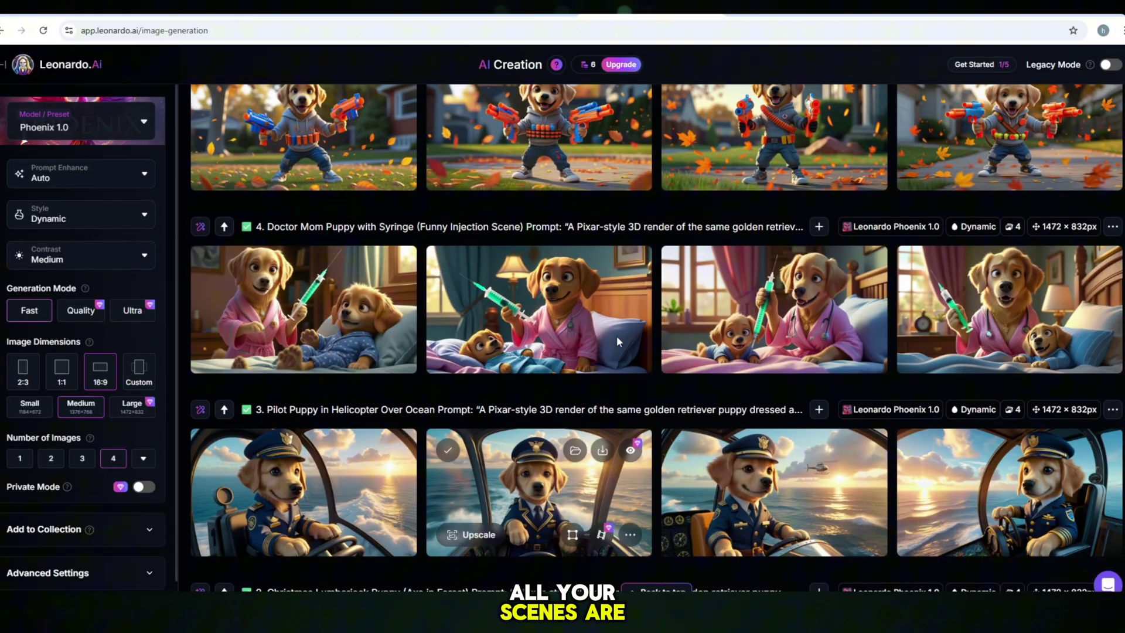
scroll(629, 339, "up", 3)
scroll(615, 351, "down", 3)
left_click(592, 382)
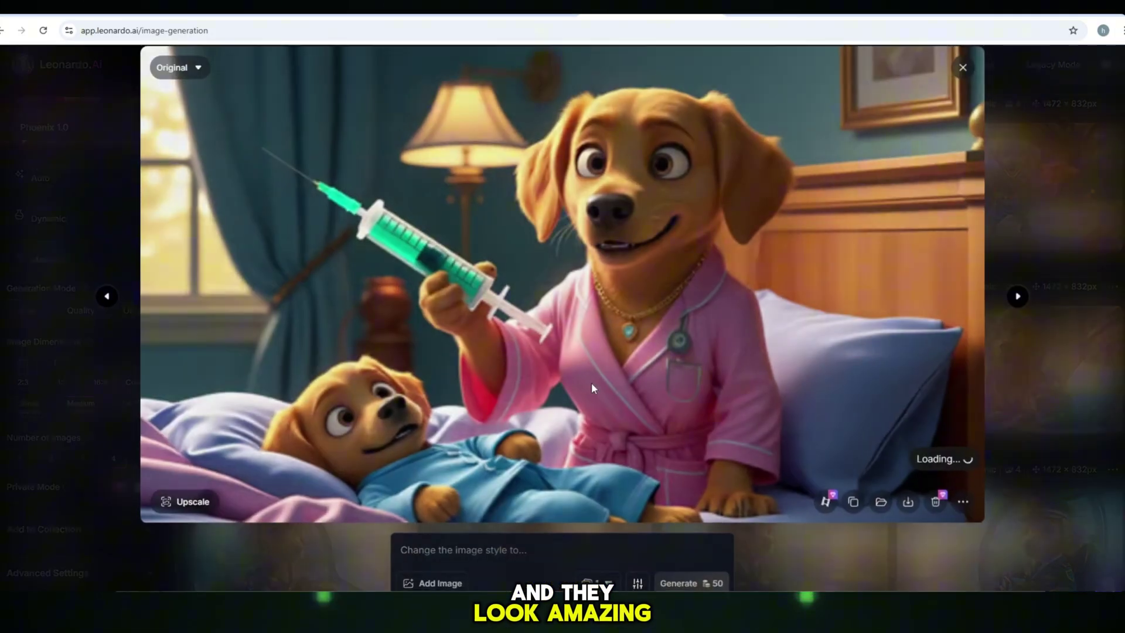
key("Left")
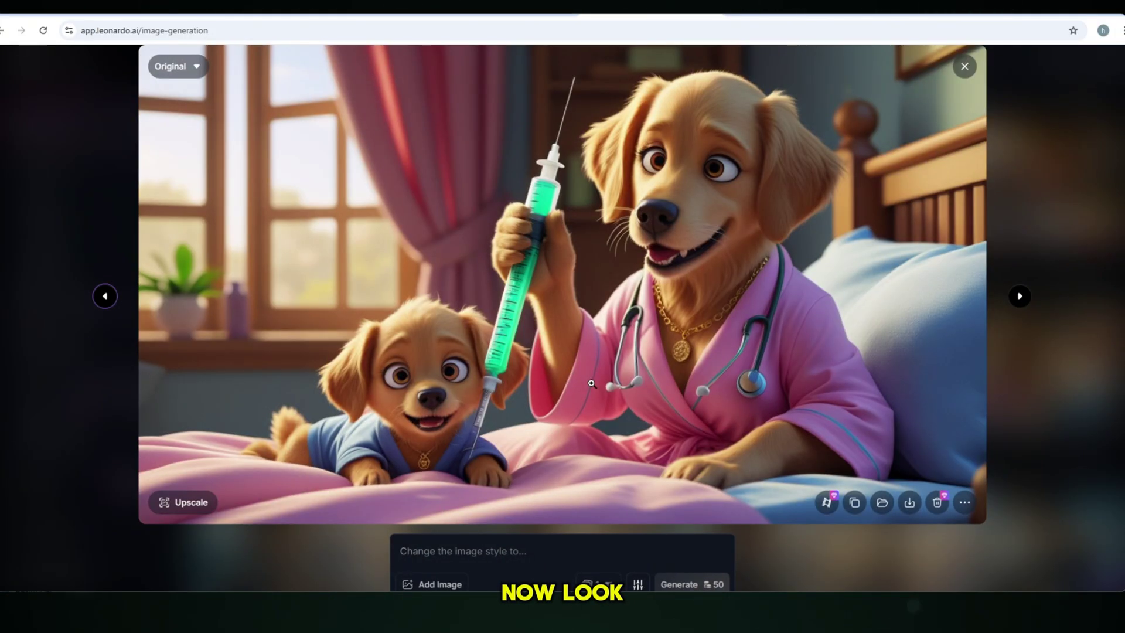
key("Left")
key("Left")
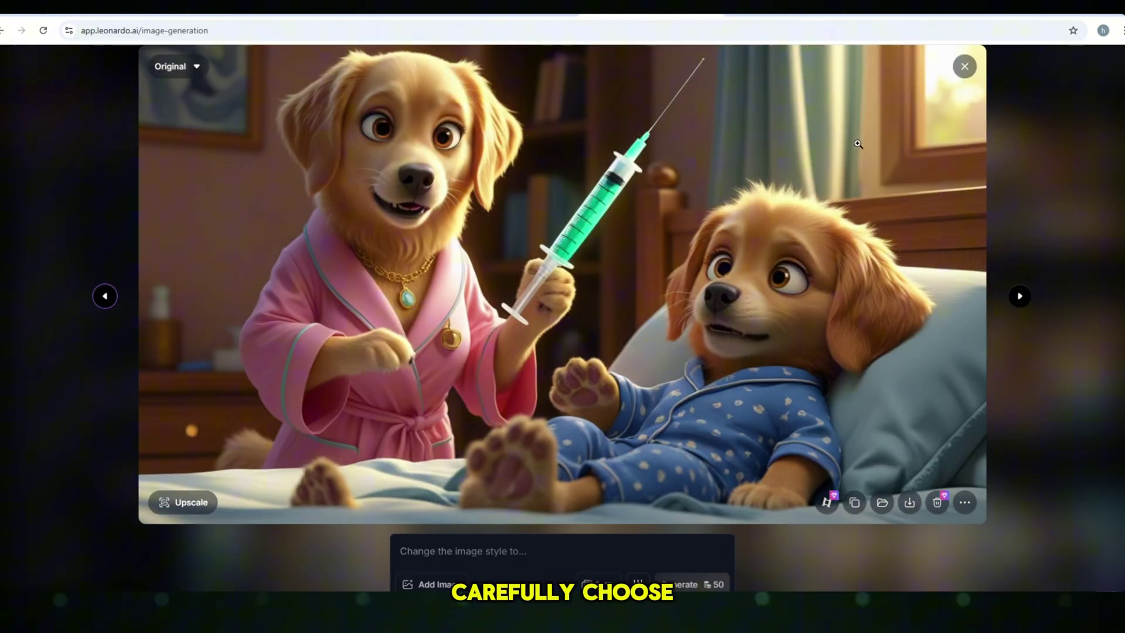
left_click(961, 70)
scroll(577, 241, "down", 3)
scroll(578, 240, "up", 2)
scroll(577, 240, "up", 3)
left_click(565, 149)
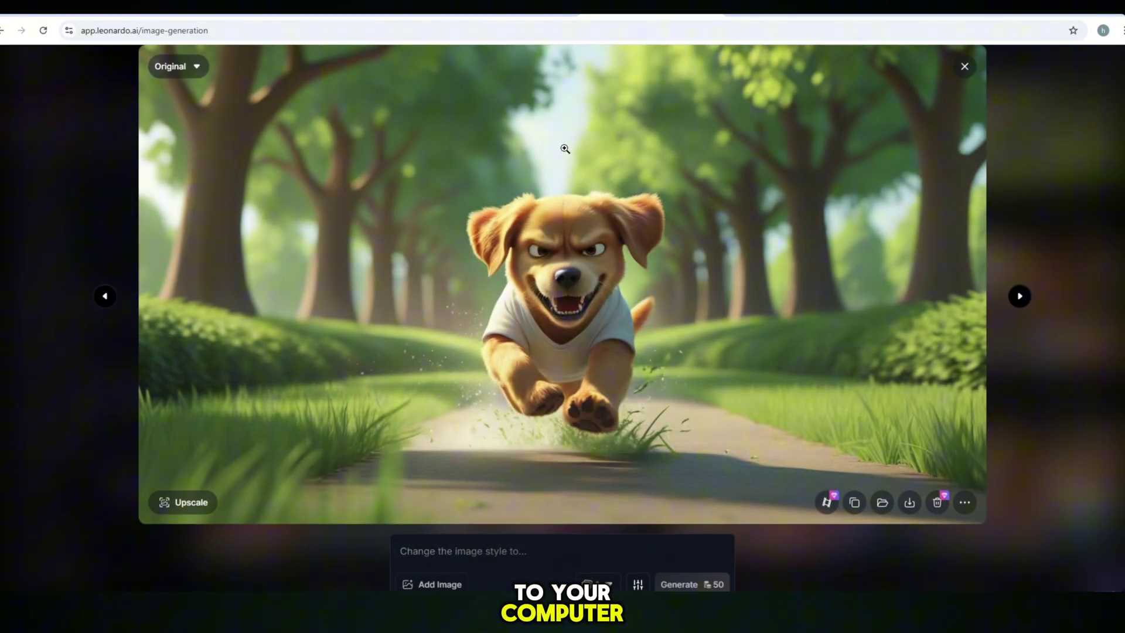
key("Right")
key("Right")
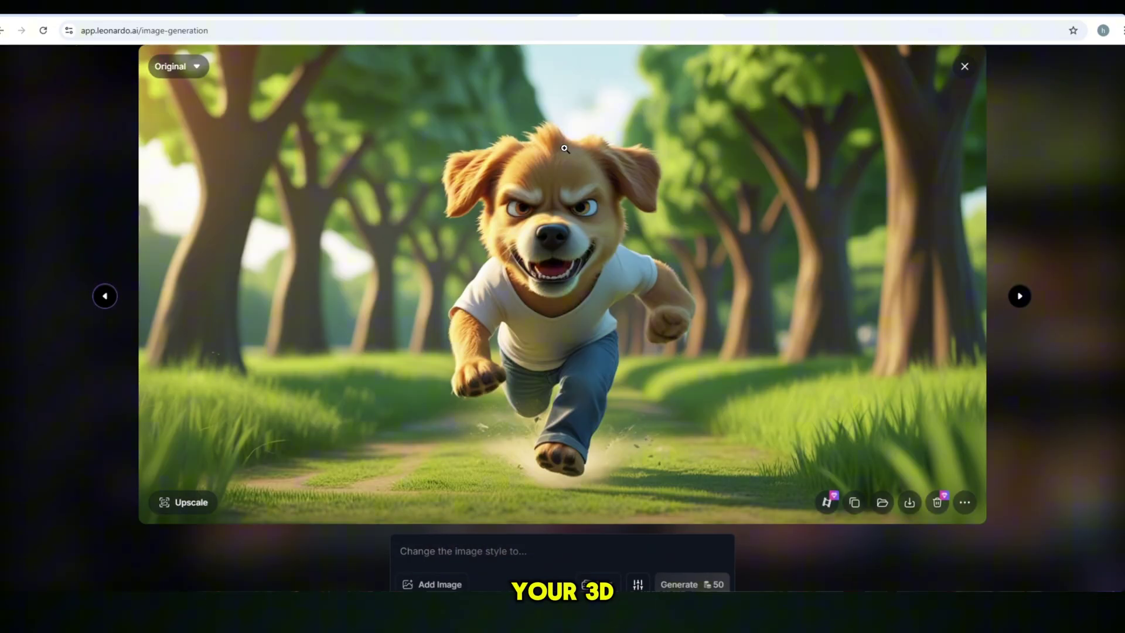
key("Right")
key("Right")
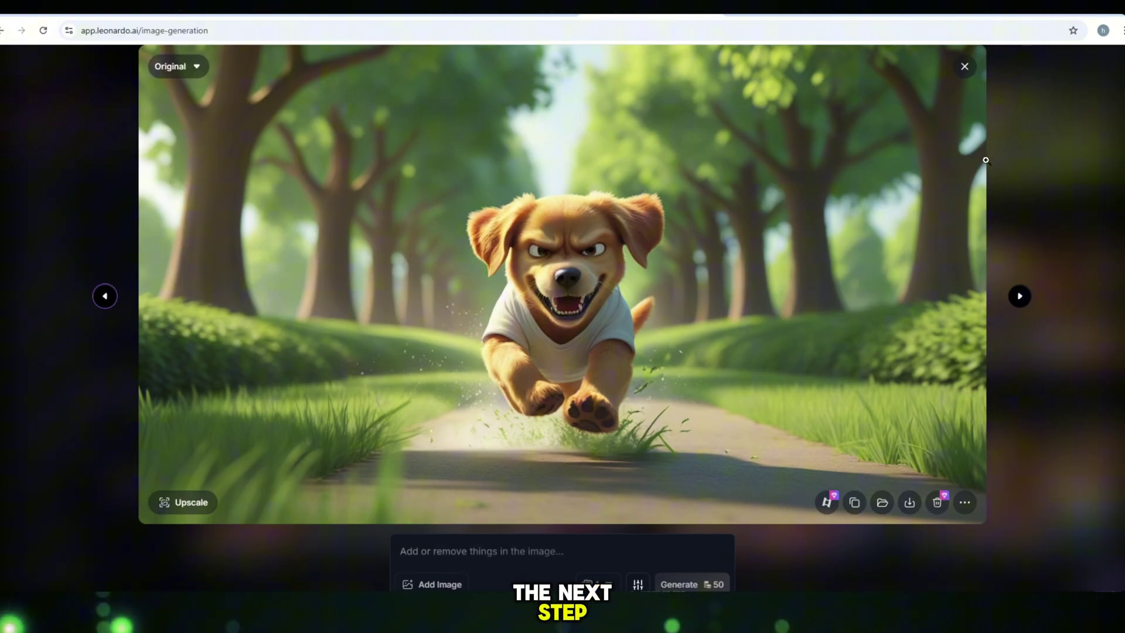
left_click(979, 68)
scroll(642, 366, "down", 3)
scroll(642, 366, "down", 3)
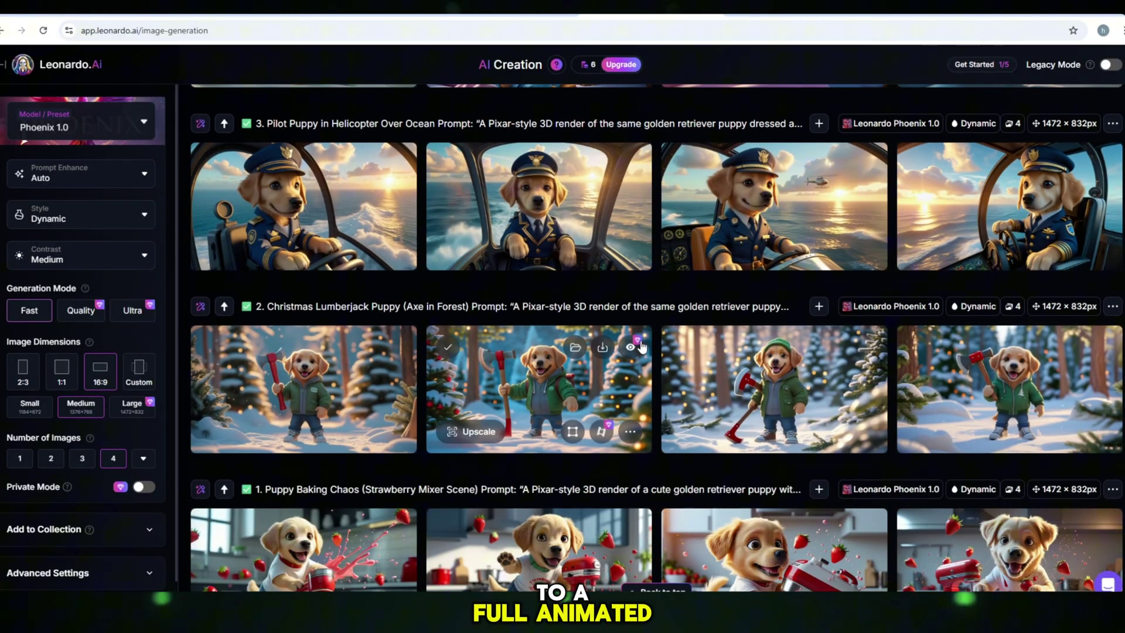
scroll(642, 366, "down", 3)
scroll(642, 365, "down", 2)
scroll(642, 365, "up", 1)
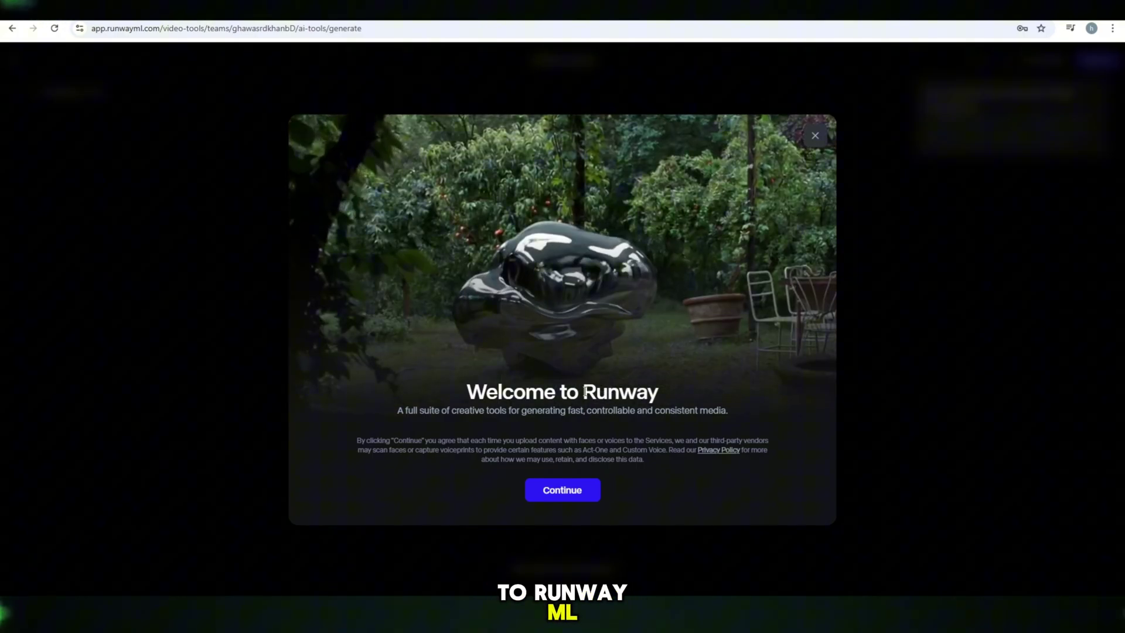
Accept Runway's welcome terms, dismiss the upgrade offer, and go to the dashboard
left_click_drag(658, 394, 455, 390)
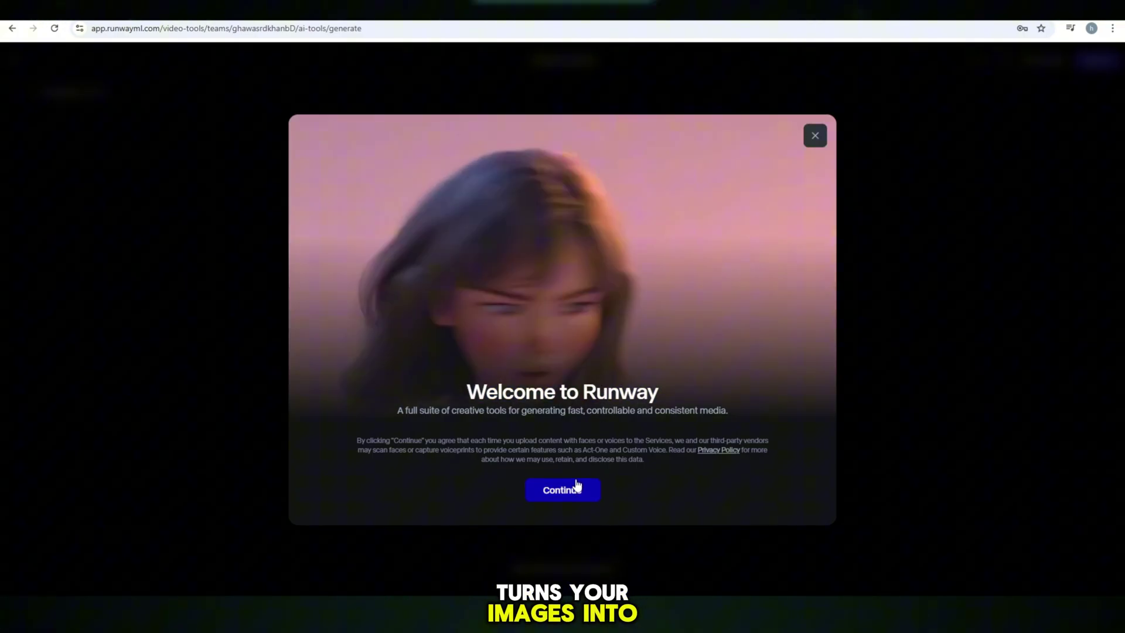
left_click(583, 489)
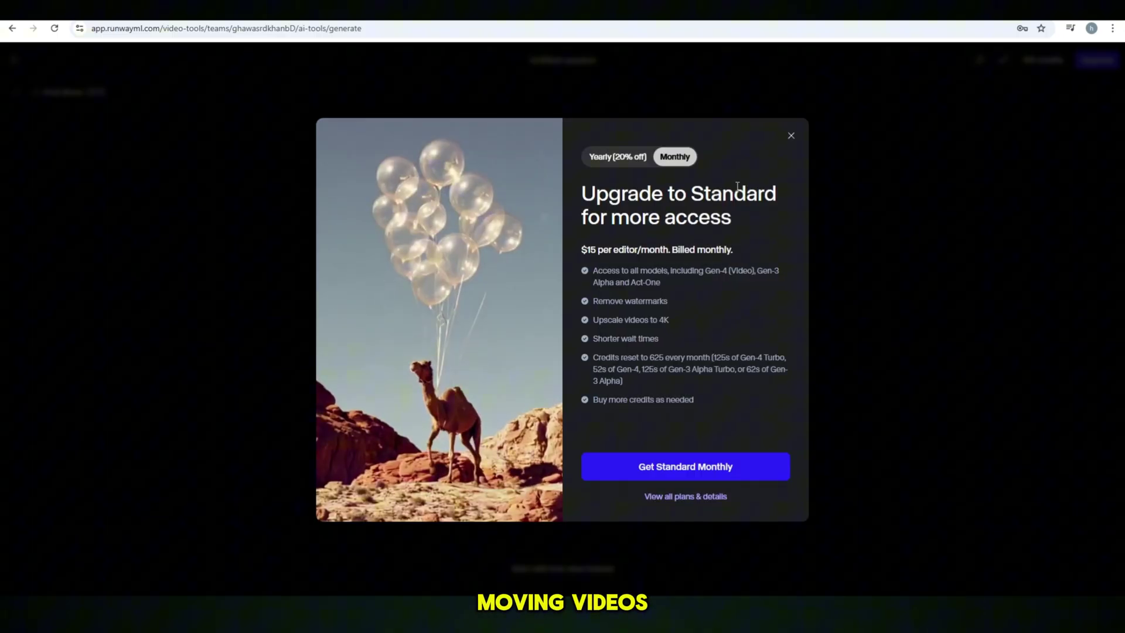
left_click(789, 138)
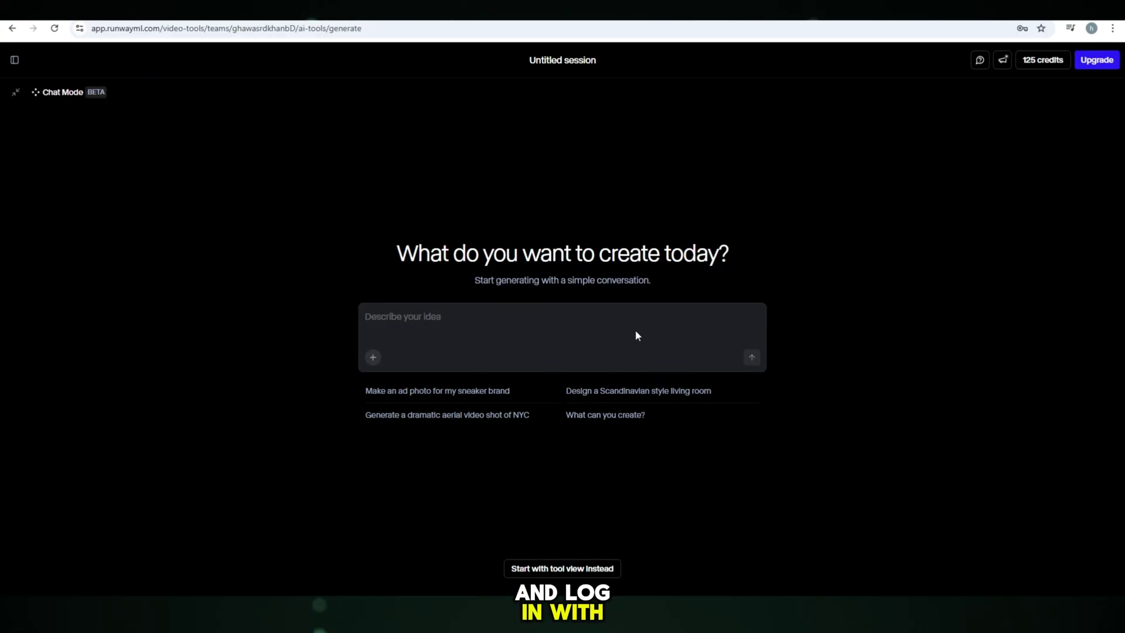
left_click(14, 60)
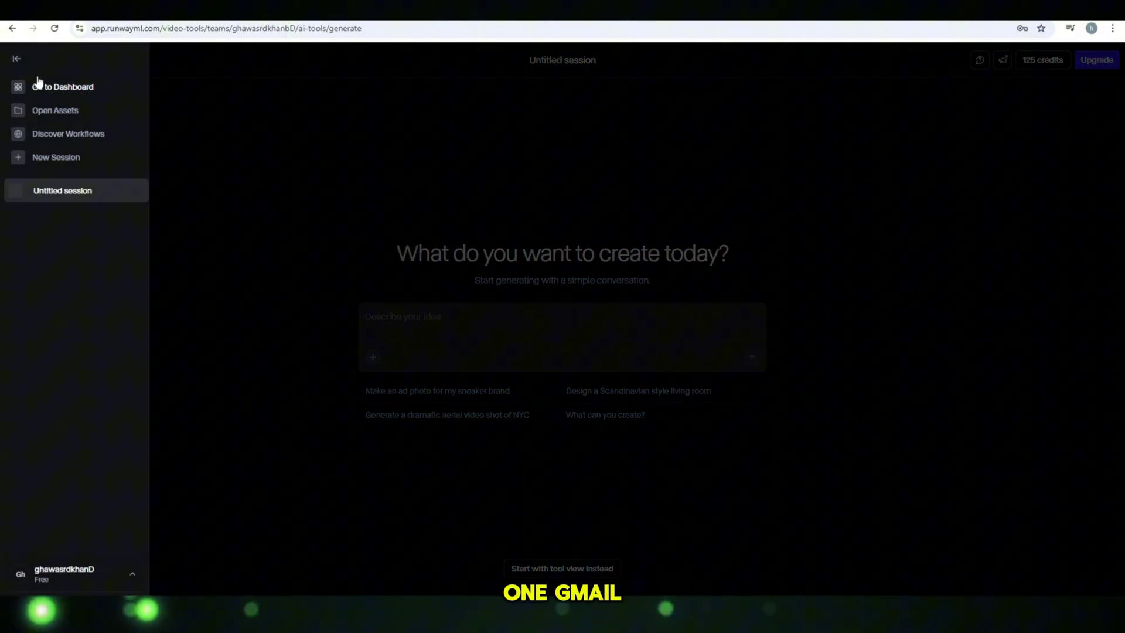
left_click(40, 83)
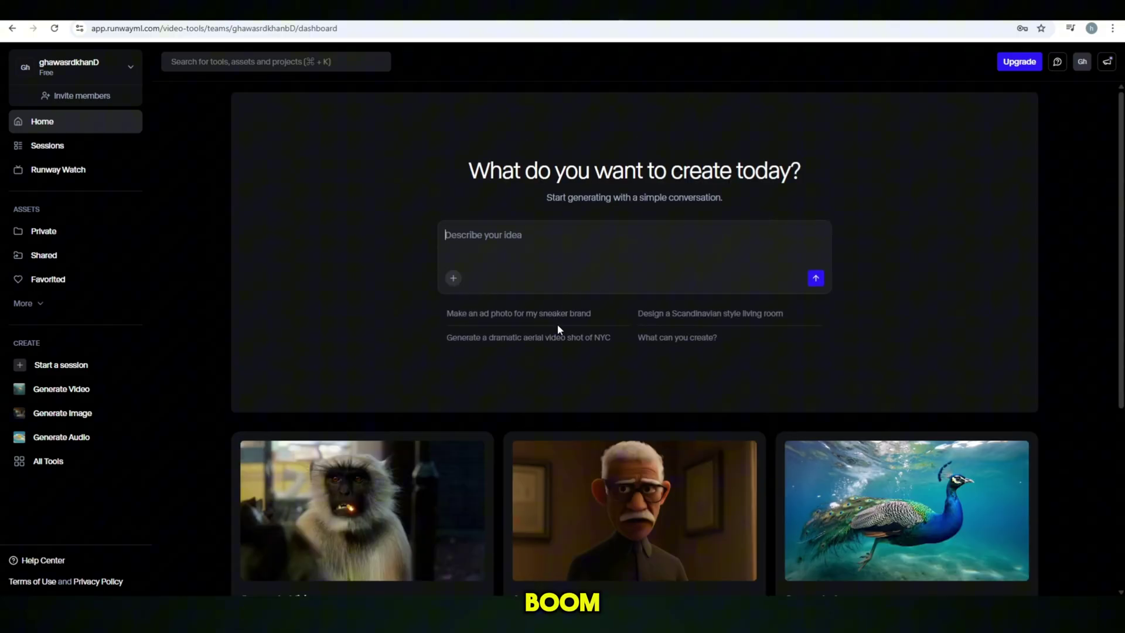
scroll(457, 299, "down", 3)
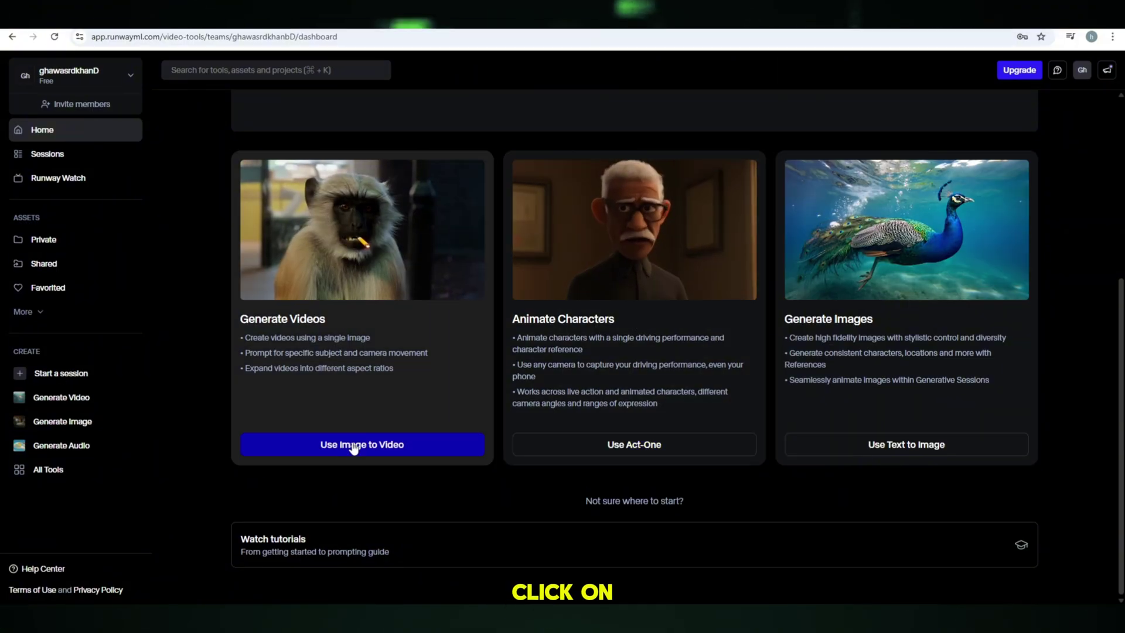
Choose Use Image to Video under Generate Videos on the dashboard
left_click(351, 440)
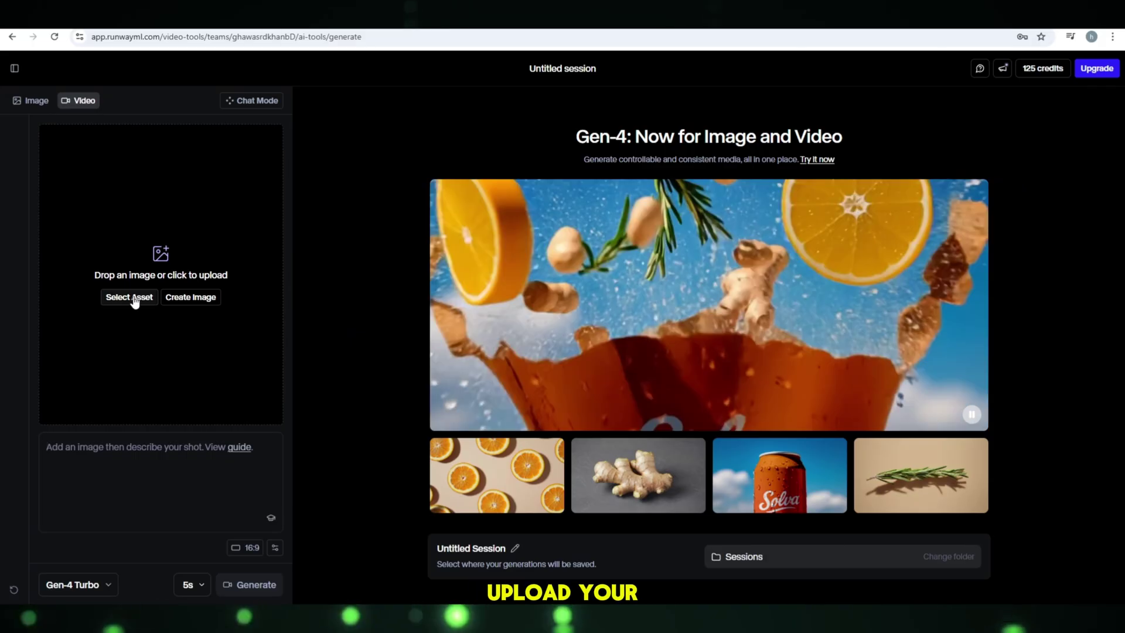
Upload the strawberry mixer puppy image, describe the shot, and generate a 5-second Gen-4 Turbo clip
left_click(133, 296)
left_click(58, 257)
left_click(452, 347)
left_click(582, 464)
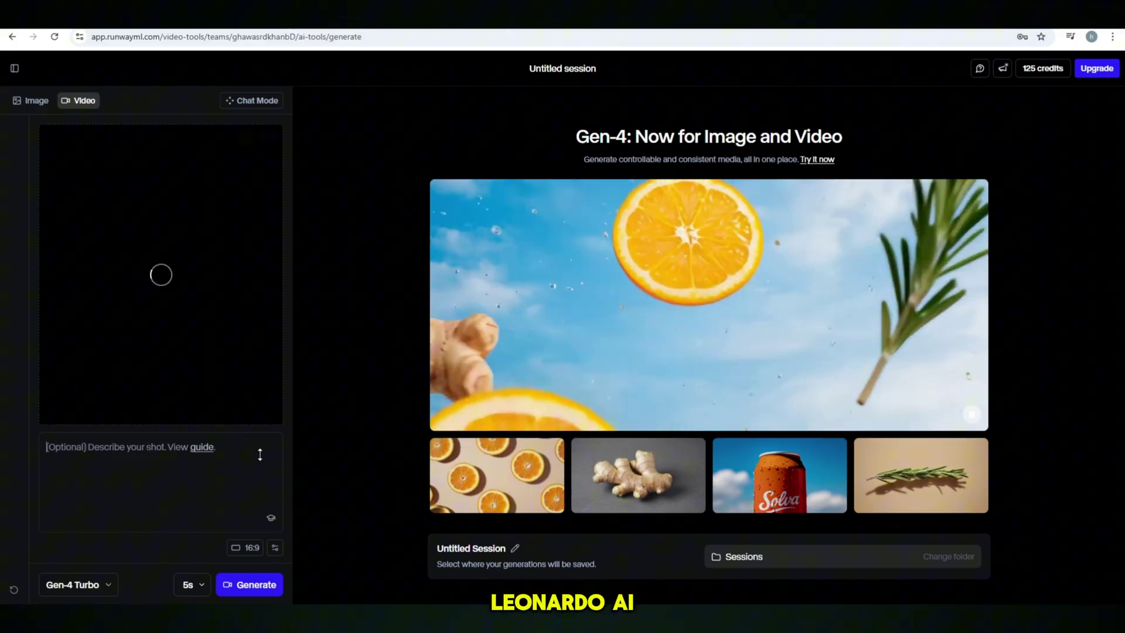
left_click(116, 449)
type("DOG IS GRAND ST")
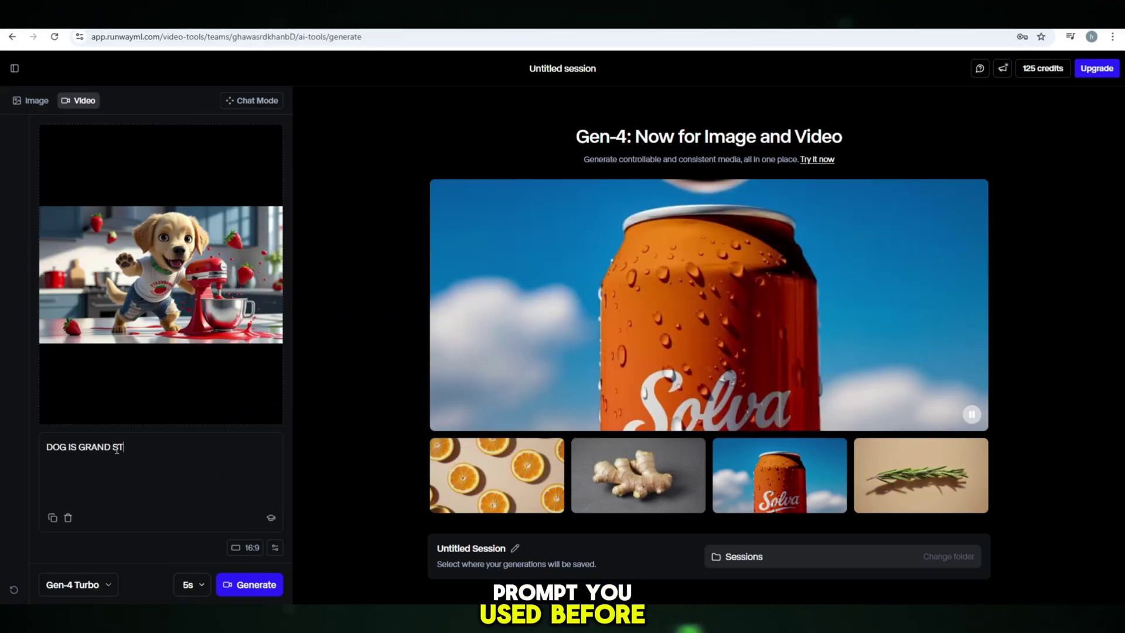
type("UBERRYY")
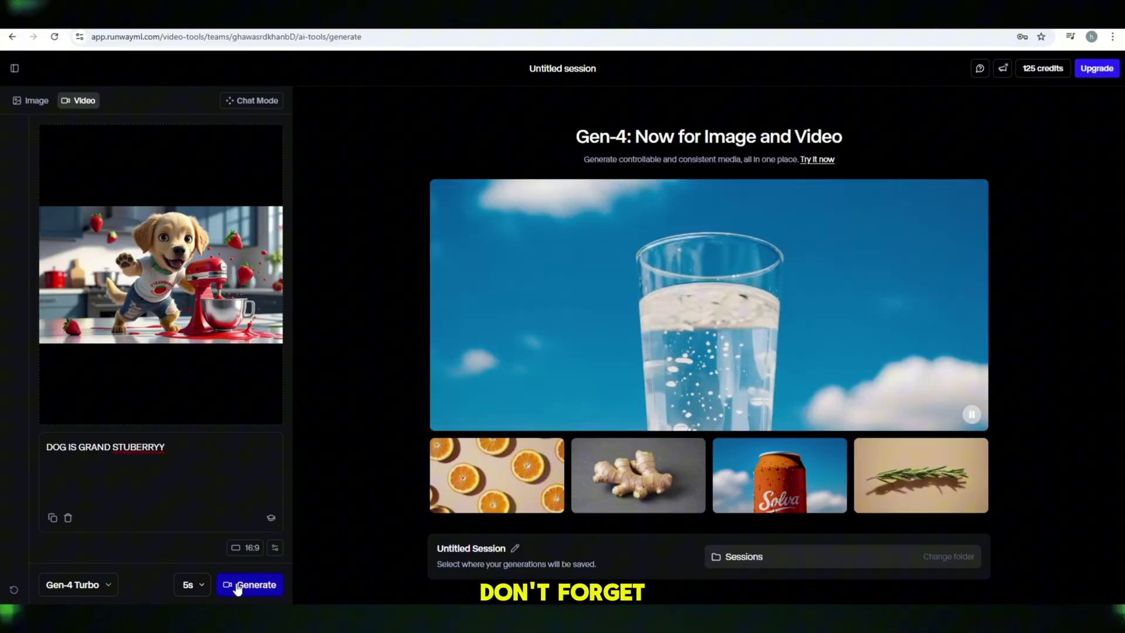
left_click(234, 585)
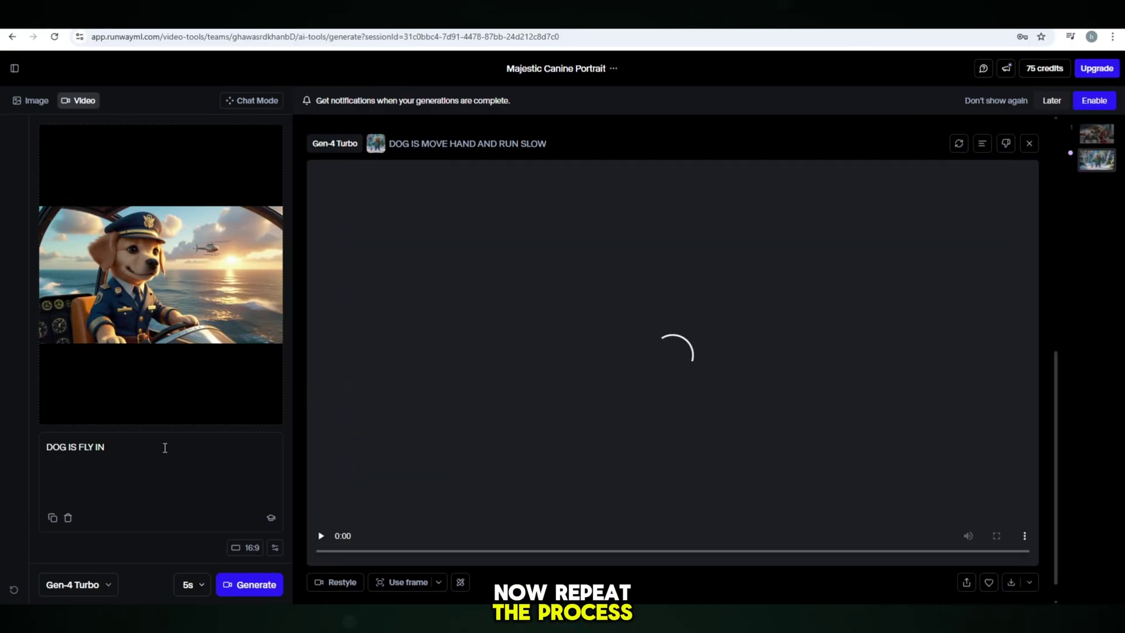
type("AIR HAN")
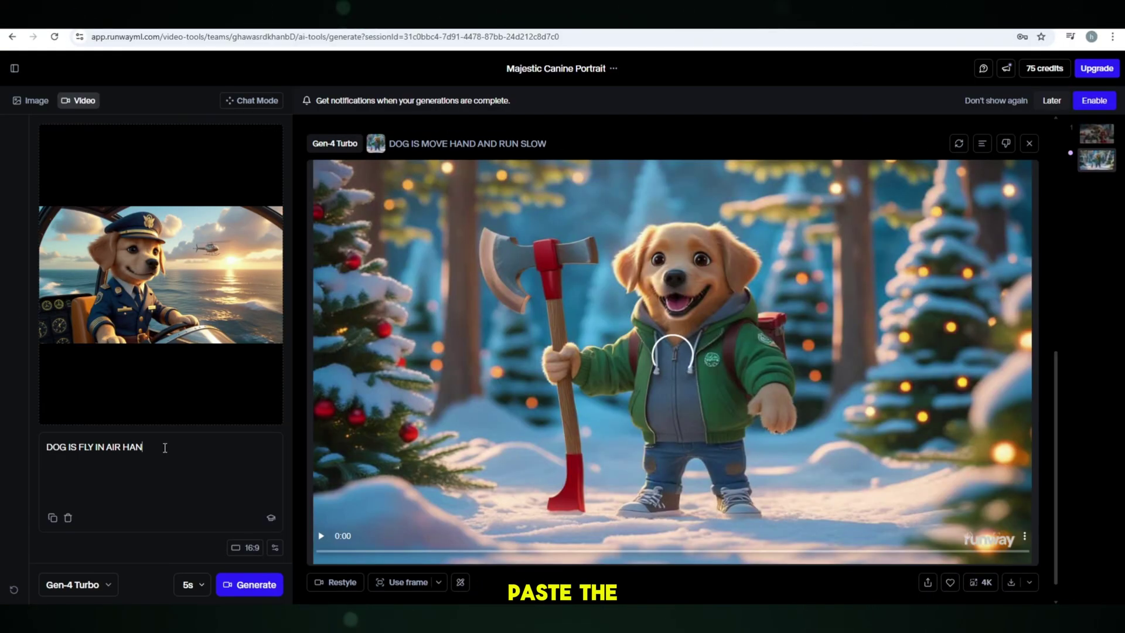
Correct a typo in the shot description and generate the pilot puppy clip
key("BackSpace")
key("BackSpace")
key("BackSpace")
type("A")
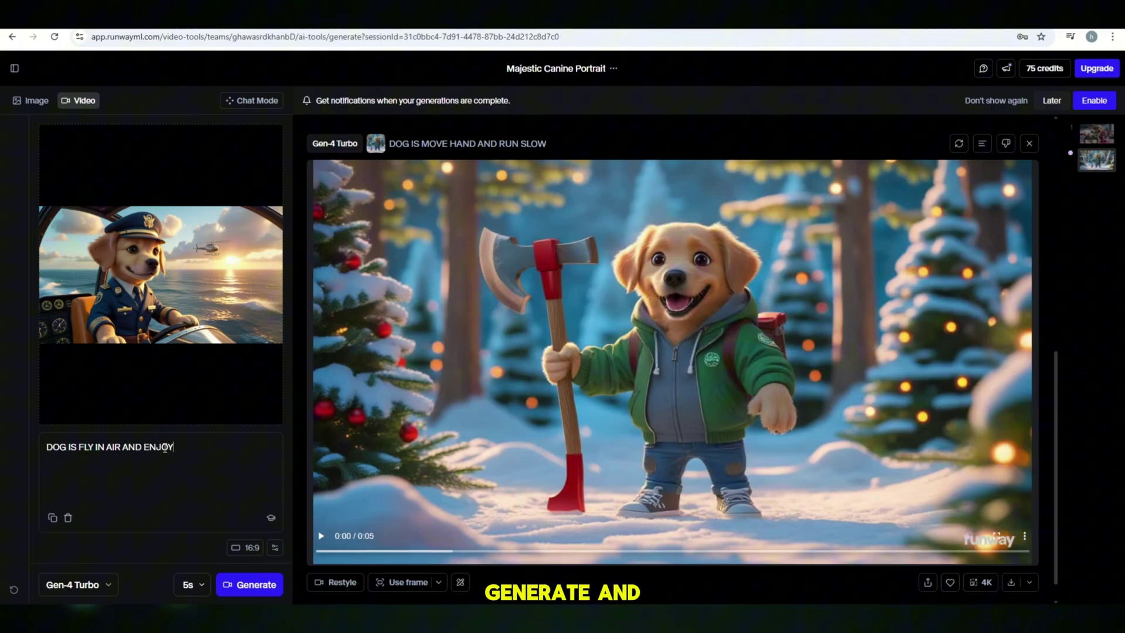
left_click(238, 585)
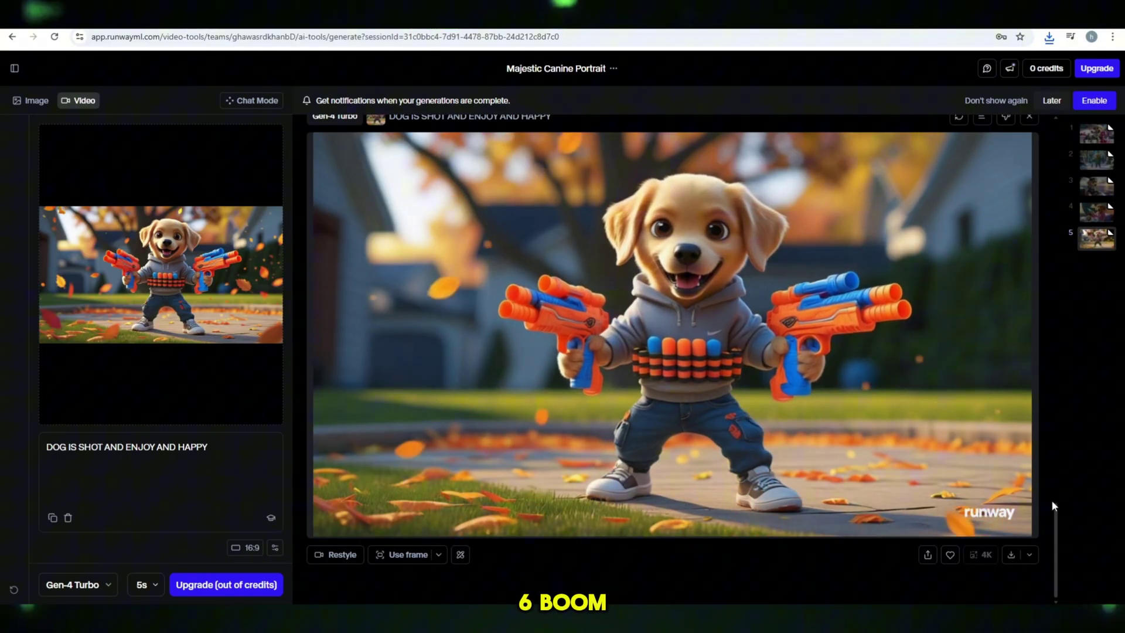
scroll(897, 474, "up", 5)
scroll(898, 473, "up", 3)
scroll(791, 448, "up", 3)
scroll(690, 423, "up", 3)
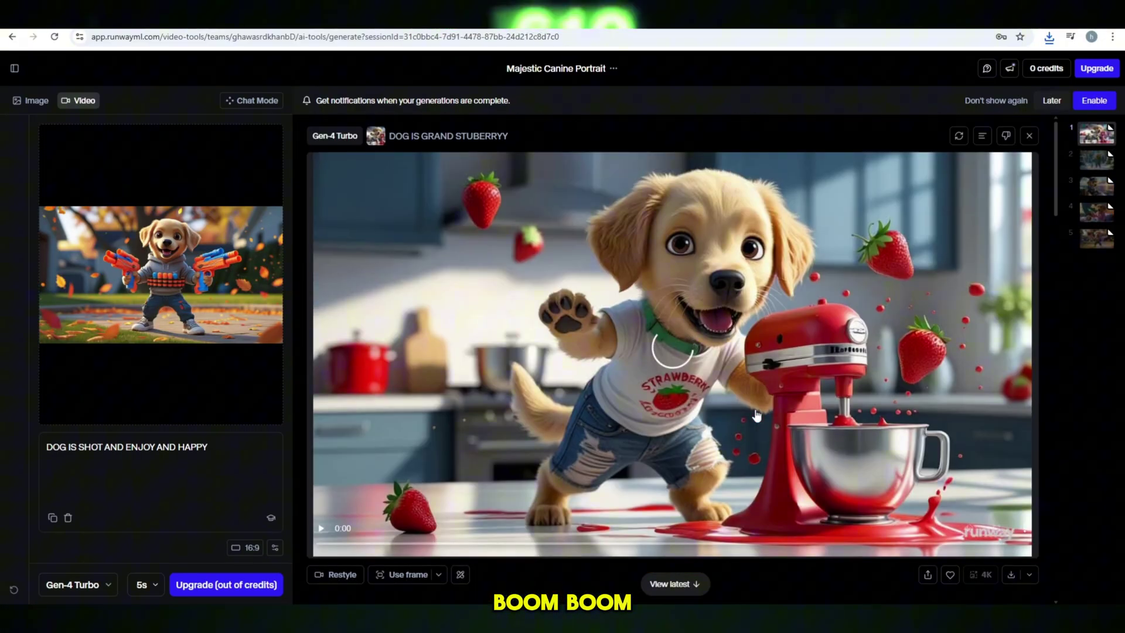
scroll(690, 422, "down", 2)
scroll(602, 293, "down", 5)
scroll(603, 293, "up", 1)
scroll(617, 291, "up", 1)
scroll(708, 427, "down", 3)
scroll(707, 427, "down", 3)
double_click(347, 442)
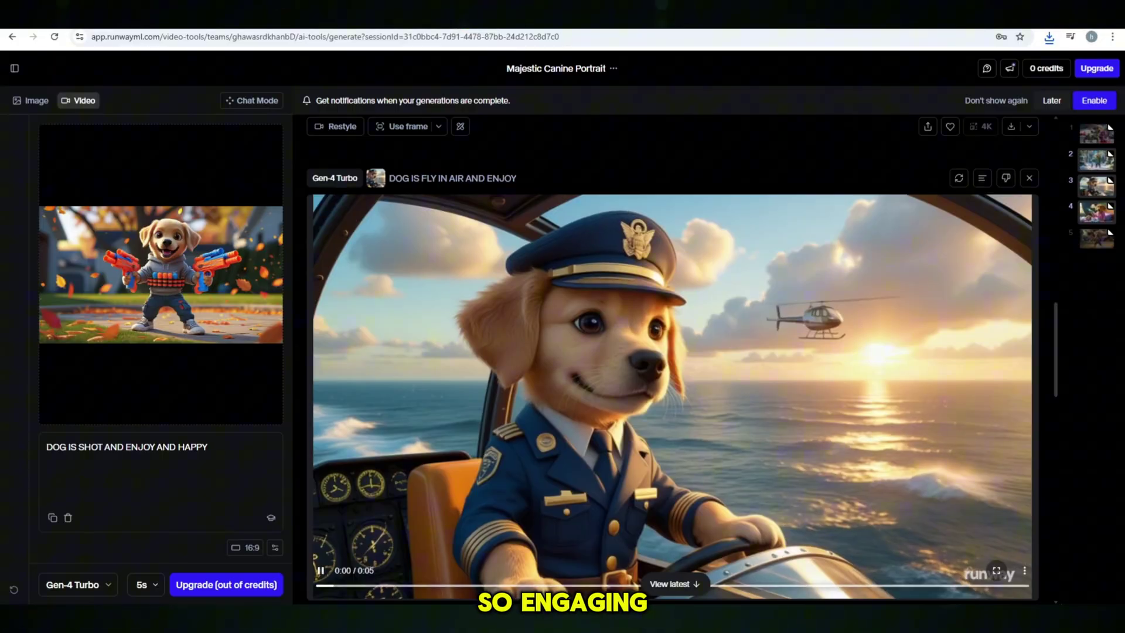
scroll(904, 514, "down", 2)
scroll(829, 422, "down", 3)
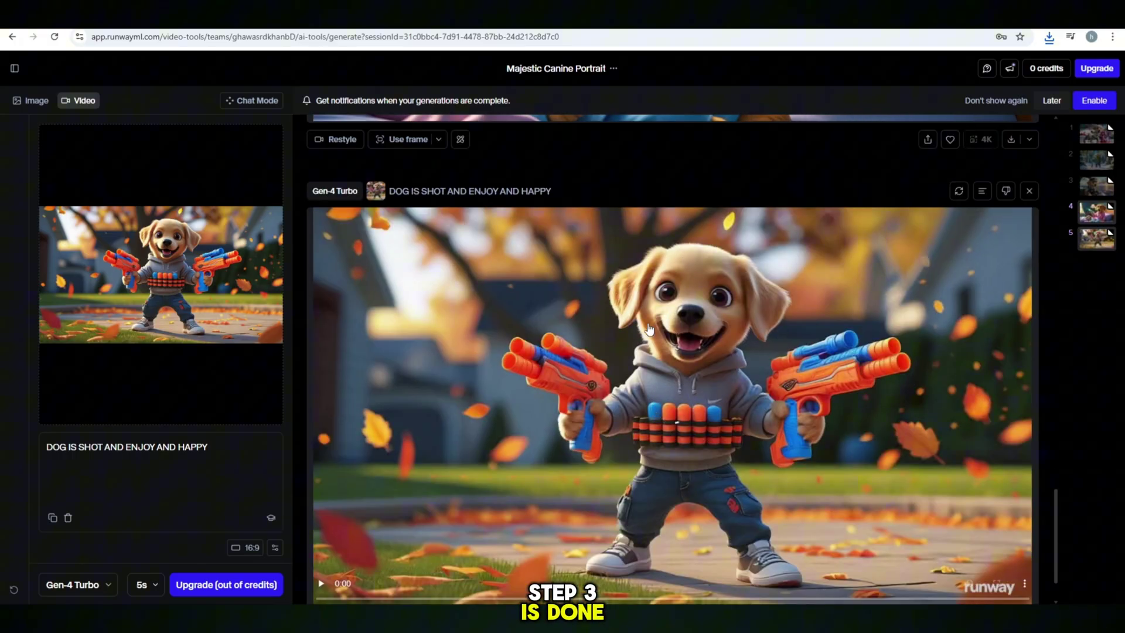
scroll(685, 316, "down", 1)
double_click(642, 284)
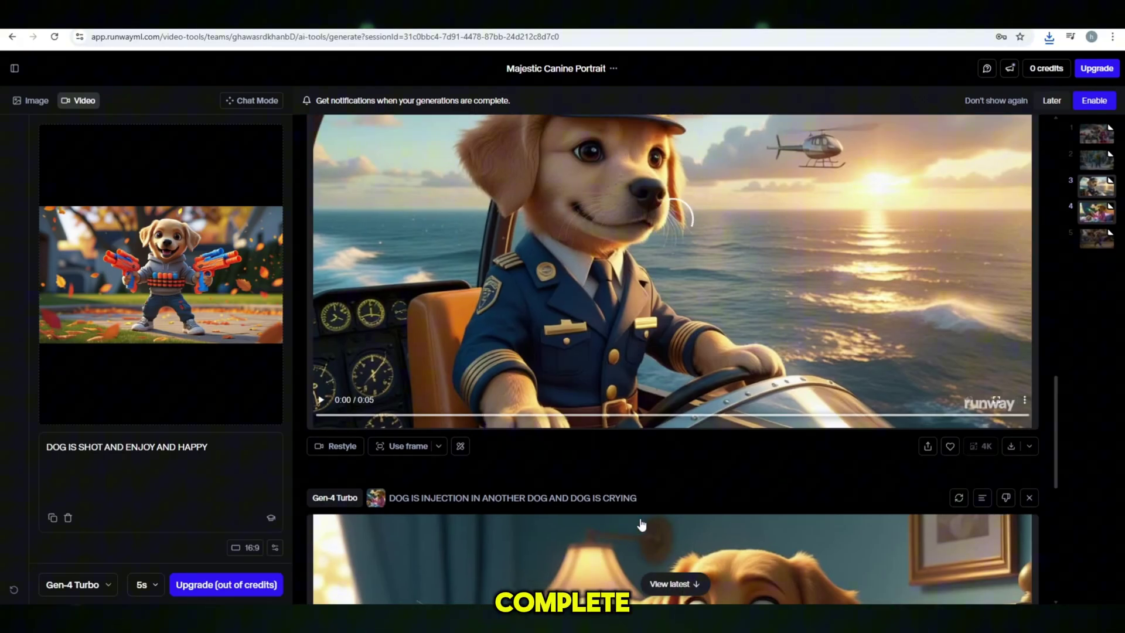
scroll(642, 520, "down", 4)
scroll(691, 448, "down", 5)
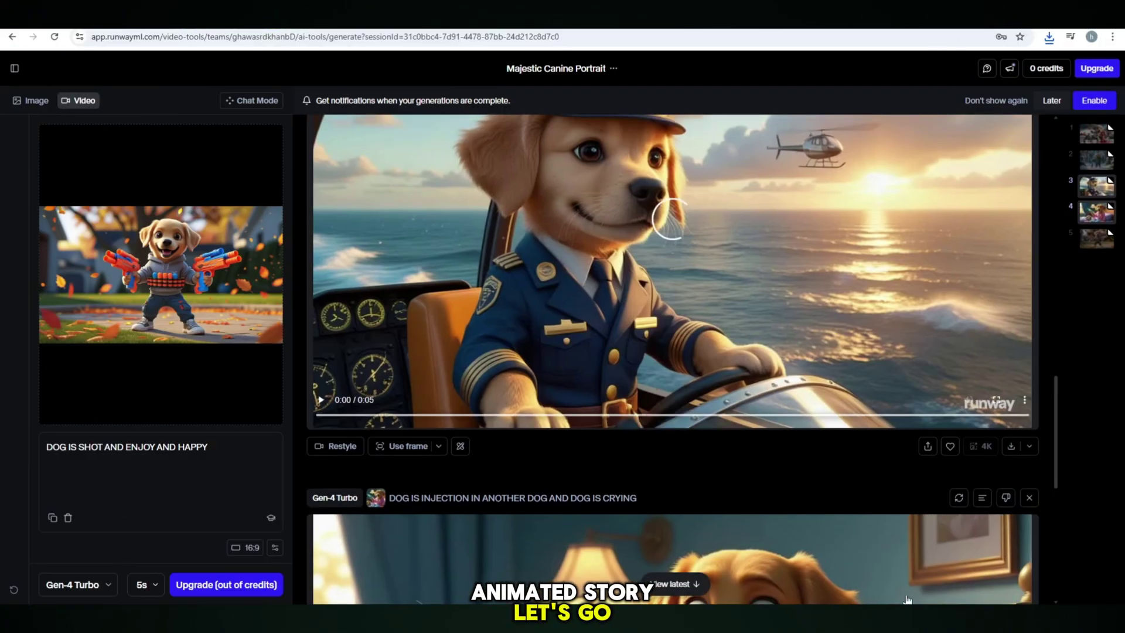
scroll(908, 588, "down", 4)
scroll(914, 528, "down", 4)
scroll(720, 373, "down", 2)
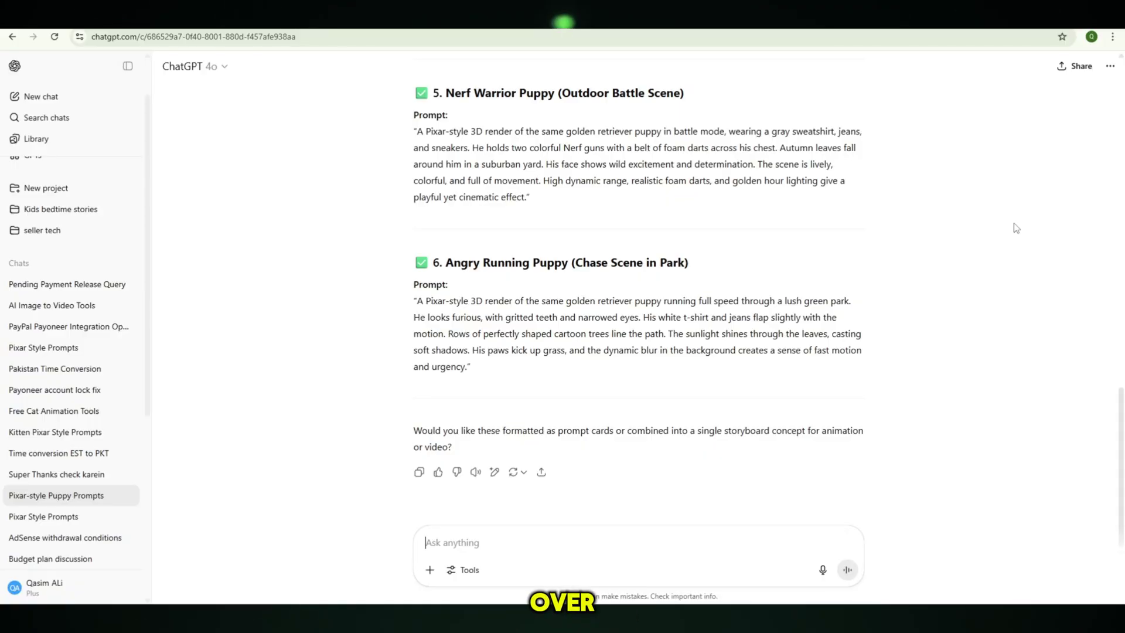
scroll(1014, 228, "up", 2)
scroll(764, 237, "up", 5)
scroll(617, 203, "up", 5)
scroll(617, 202, "down", 4)
scroll(718, 414, "down", 6)
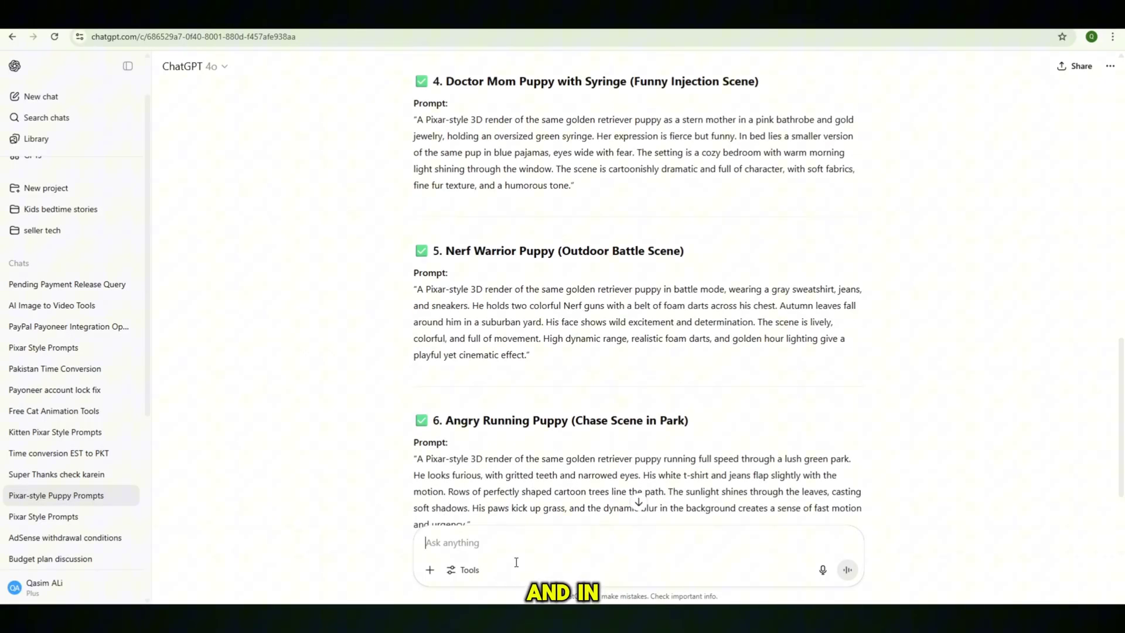
type("GIVE ME")
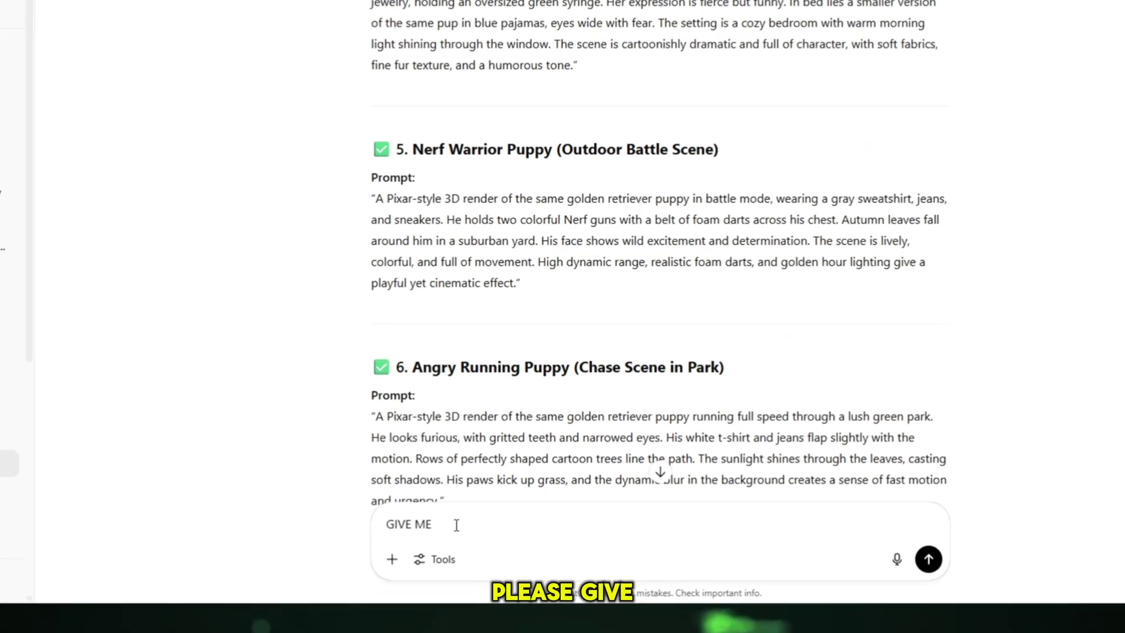
type(" 30 SEC VOICOVER OF ALL THIS")
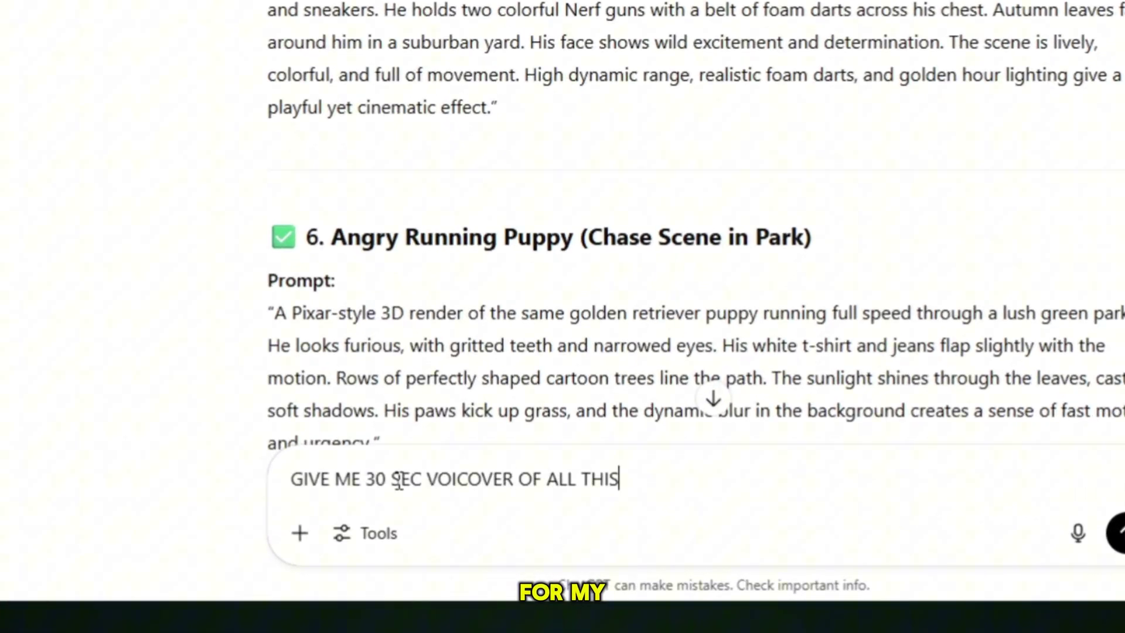
Send the 30-second voiceover request and copy the resulting voiceover paragraph
key("Return")
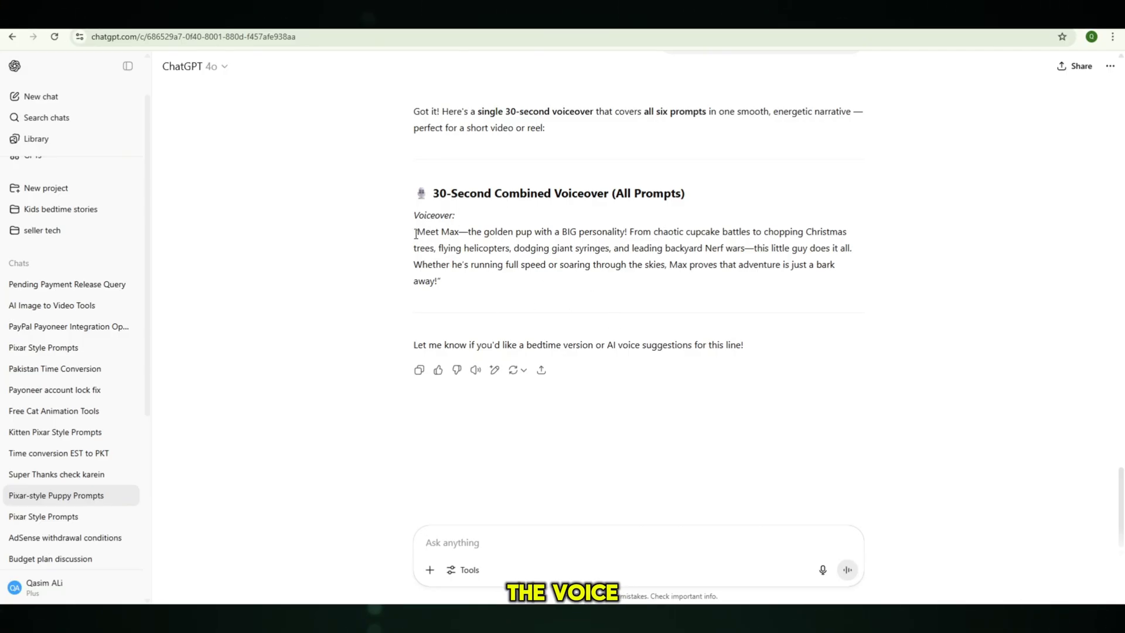
left_click_drag(415, 233, 509, 295)
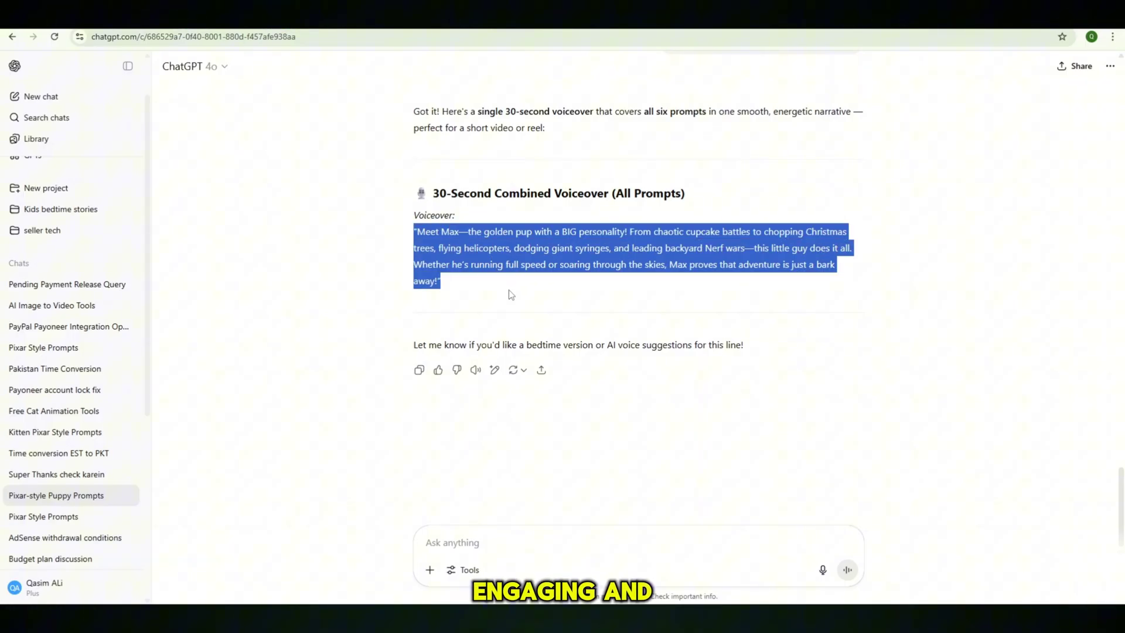
right_click(621, 253)
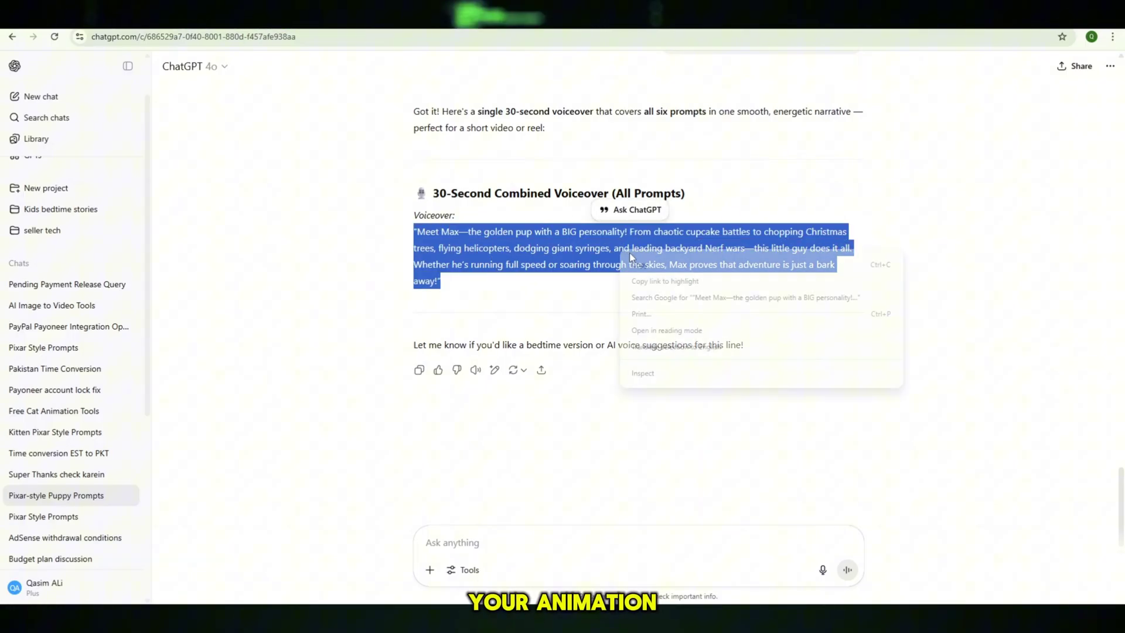
left_click(640, 264)
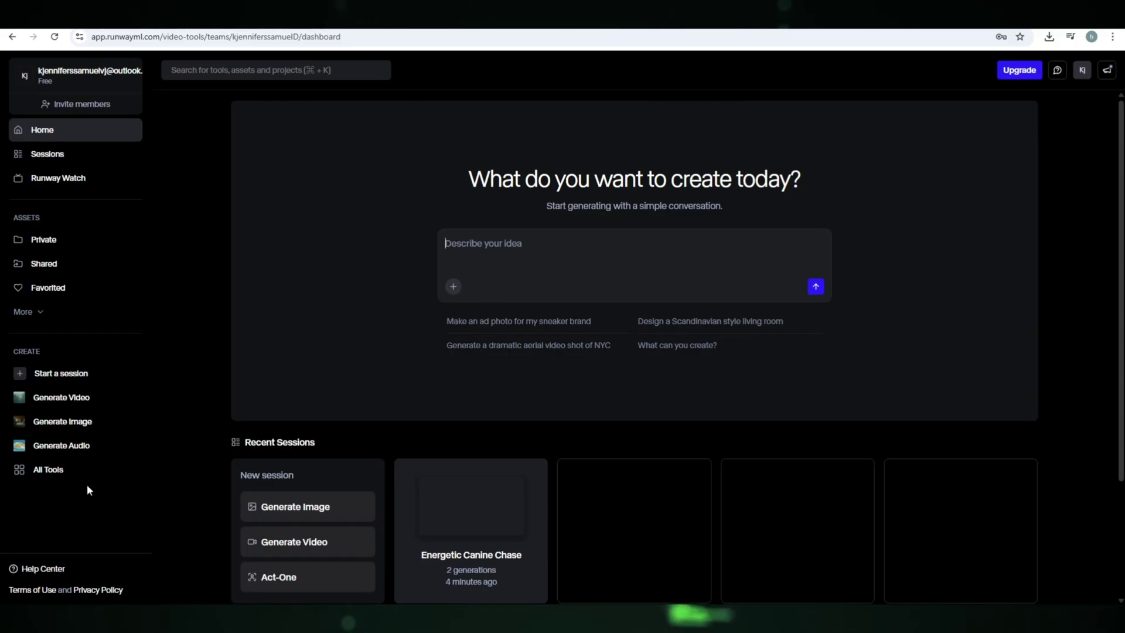
Generate speech from the Max voiceover script using the Ella voice
left_click(57, 446)
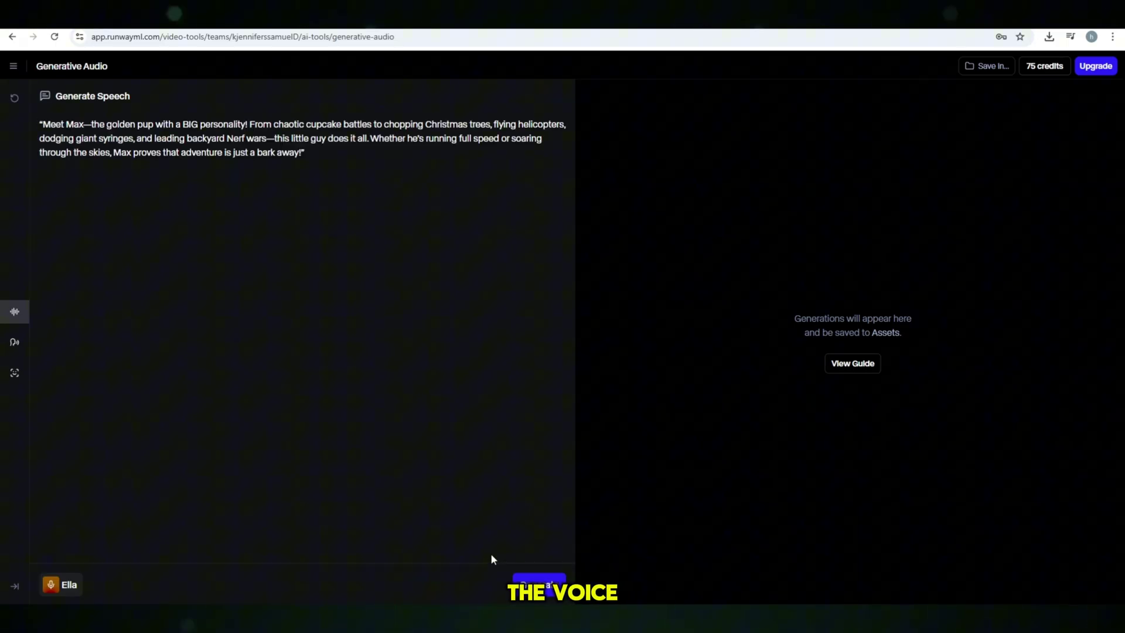
left_click(539, 587)
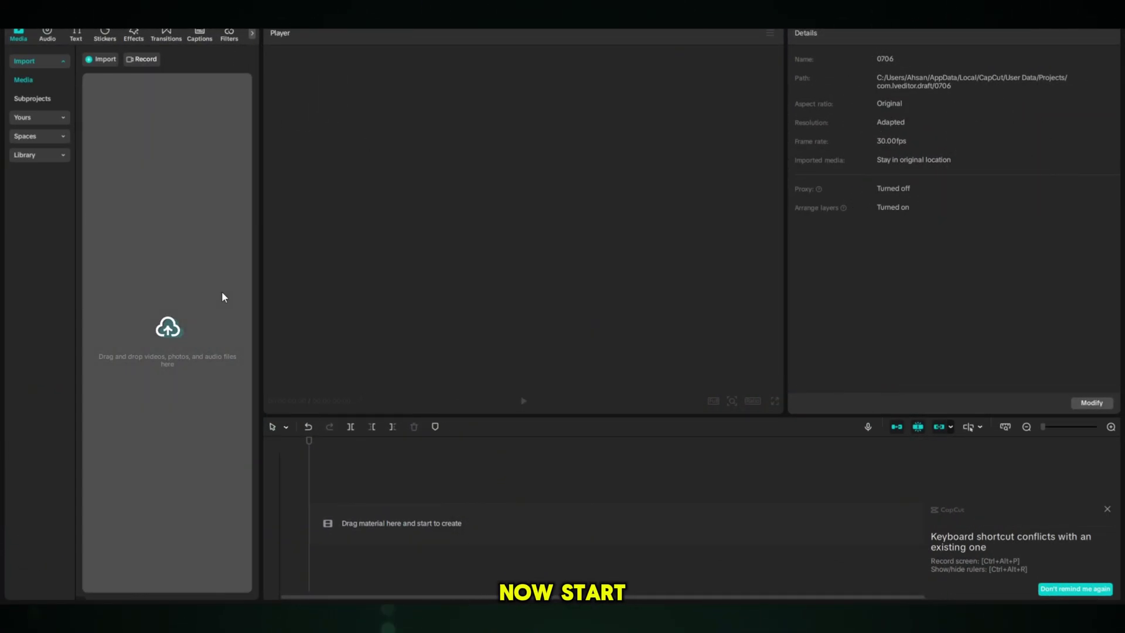
Import the Runway puppy clips and place the running-dog clip at the end of the track
left_click(221, 297)
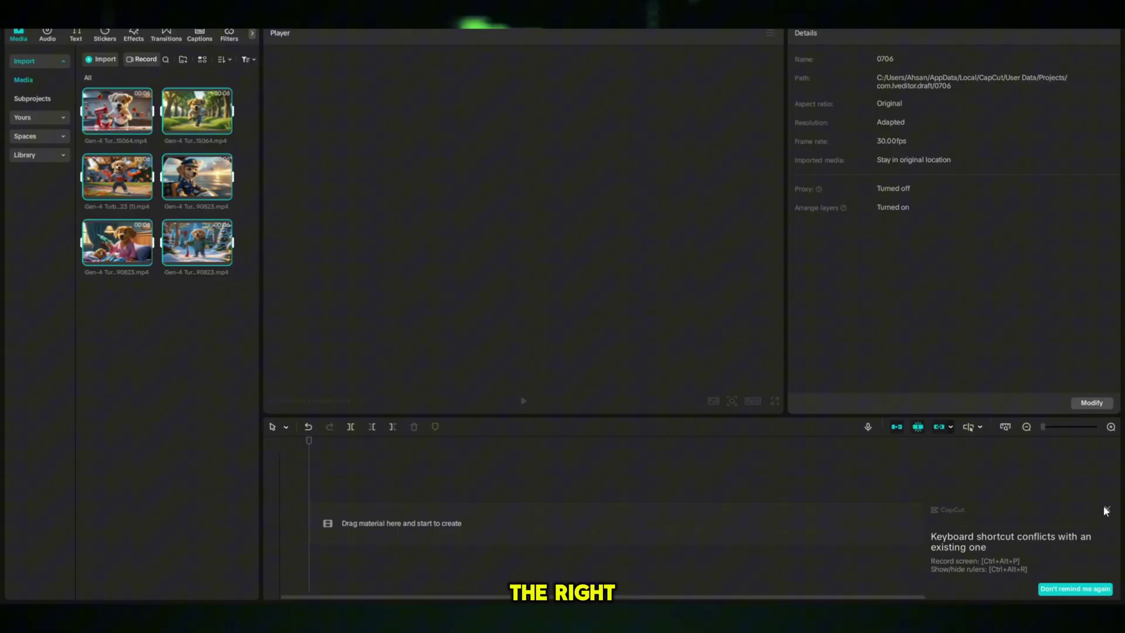
left_click_drag(975, 554, 1011, 550)
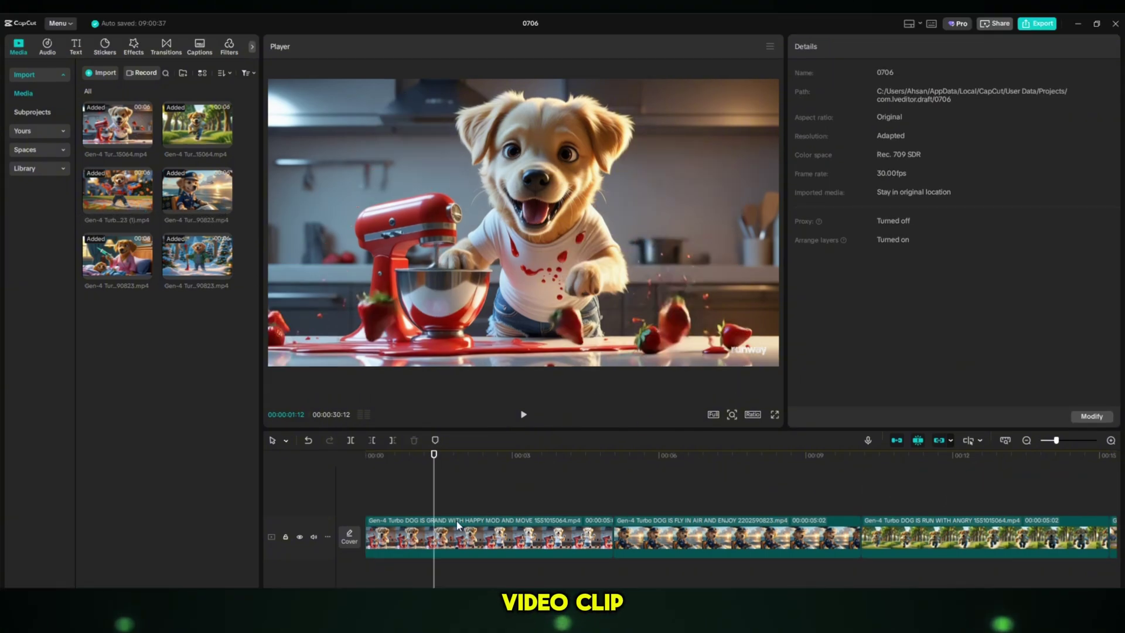
Scale up the kitchen clip and the pilot-dog clip (to 120%) to hide the Runway watermark
left_click(457, 525)
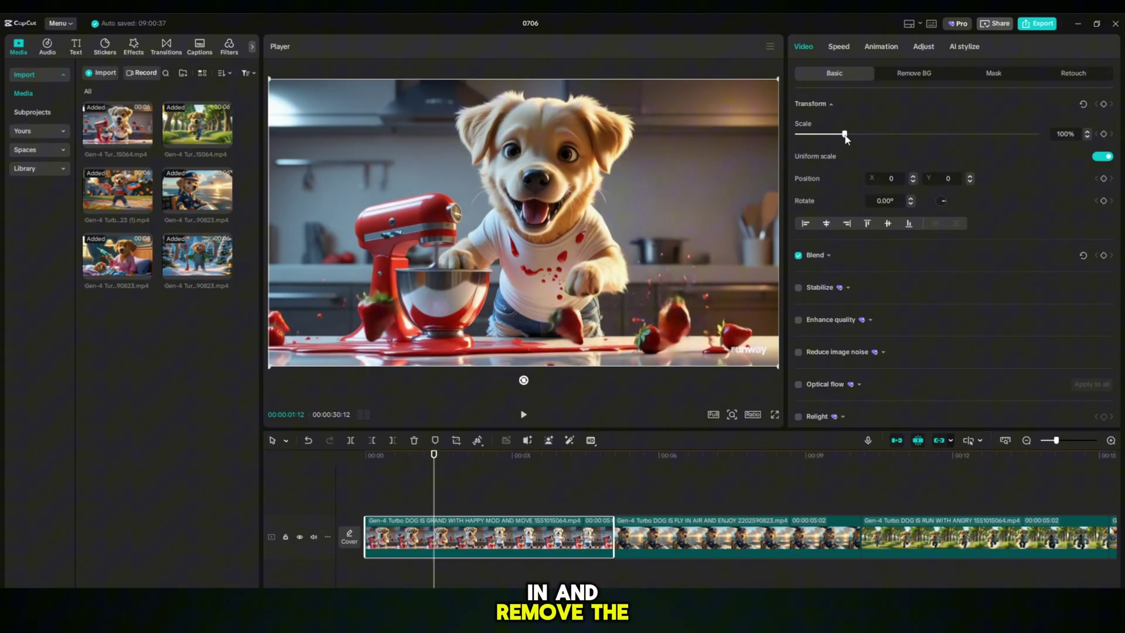
left_click_drag(844, 135, 853, 134)
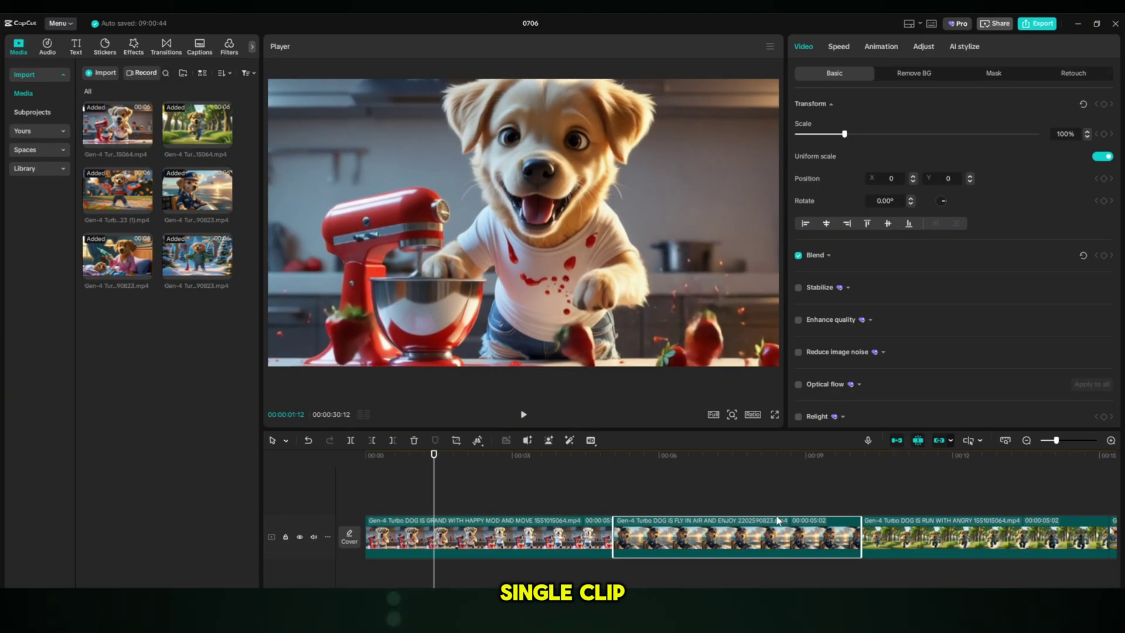
left_click(761, 485)
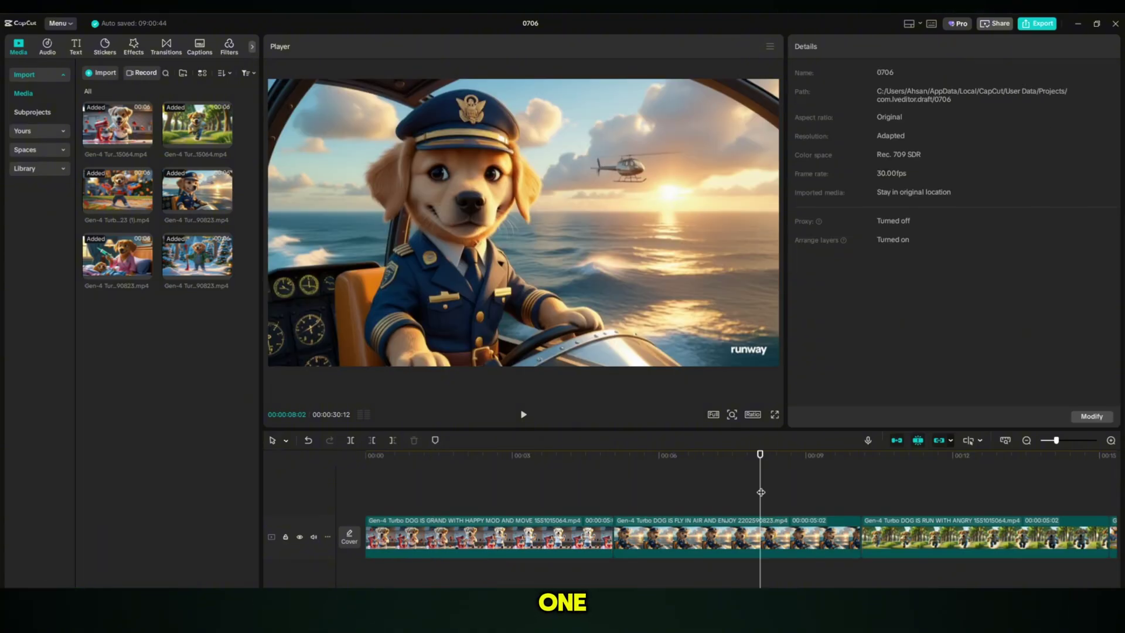
left_click(776, 551)
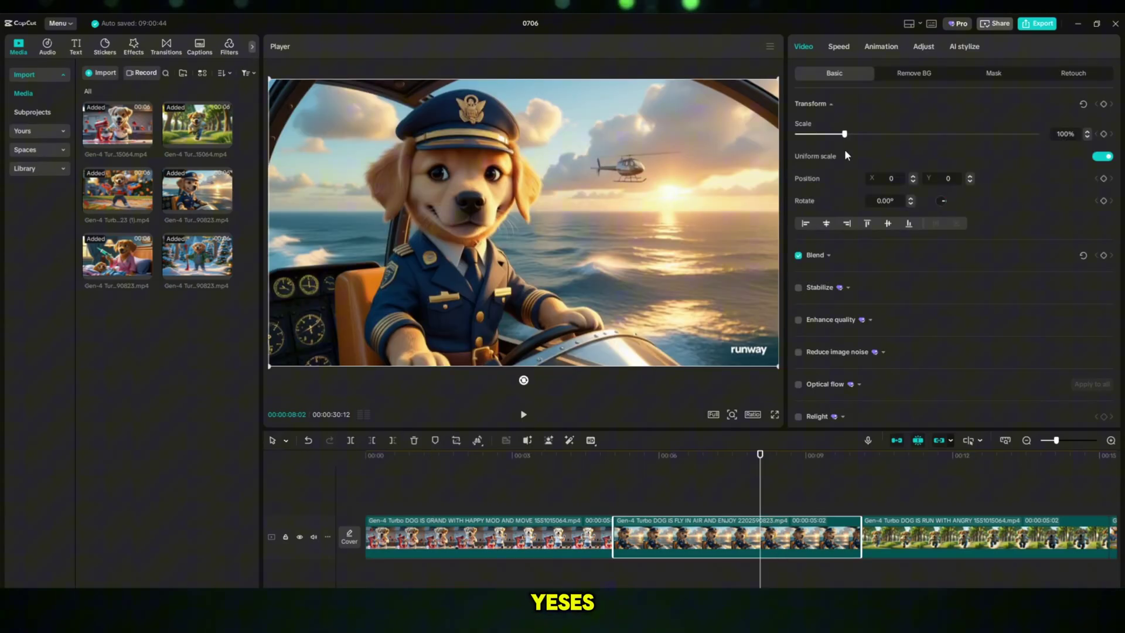
left_click_drag(843, 133, 853, 133)
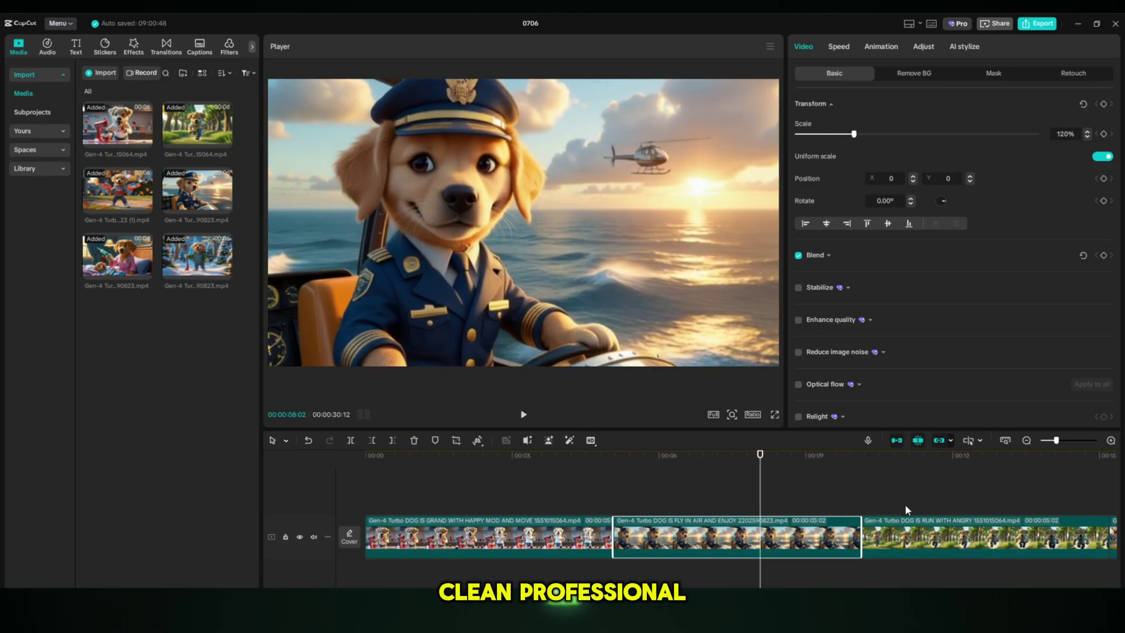
left_click(904, 504)
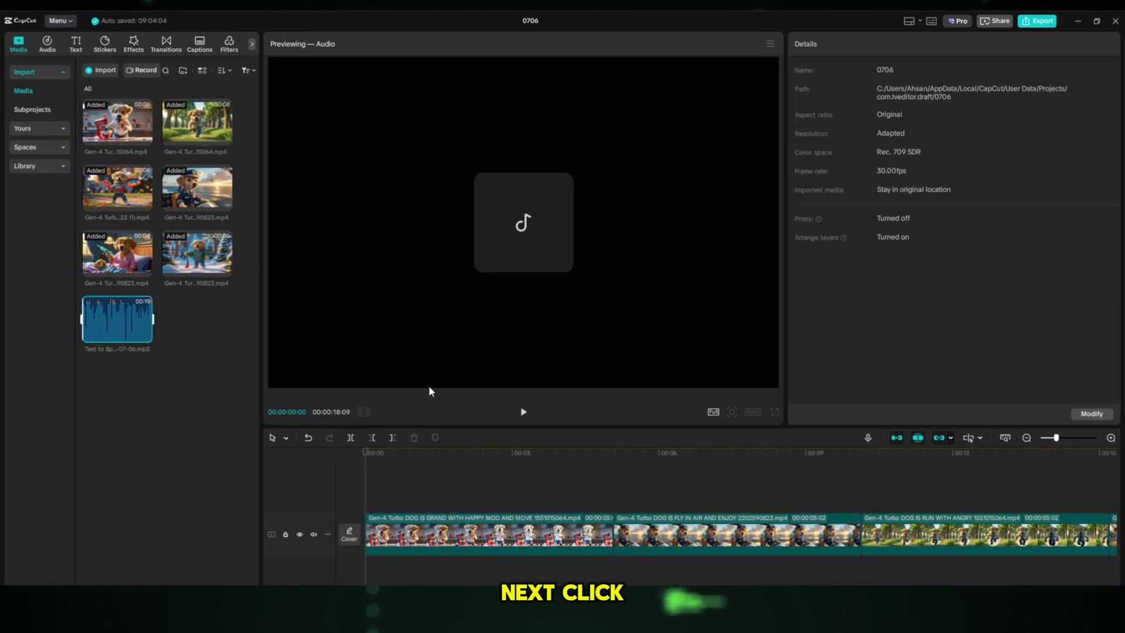
Add the voiceover MP3 as an audio track beneath the video clips
left_click_drag(154, 317, 375, 571)
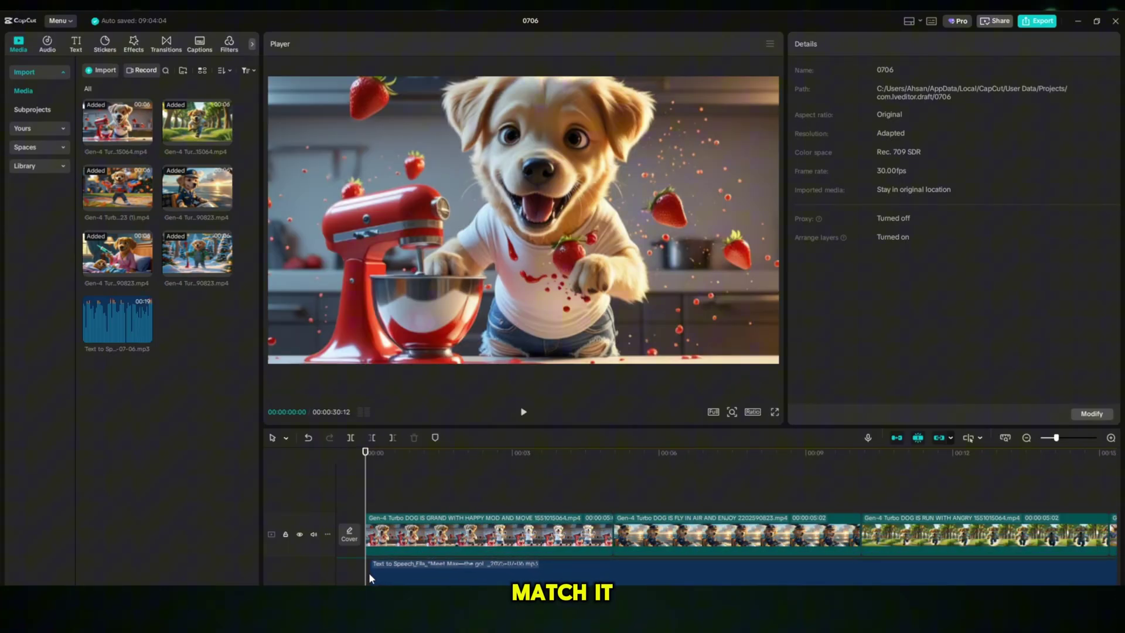
left_click_drag(375, 571, 367, 578)
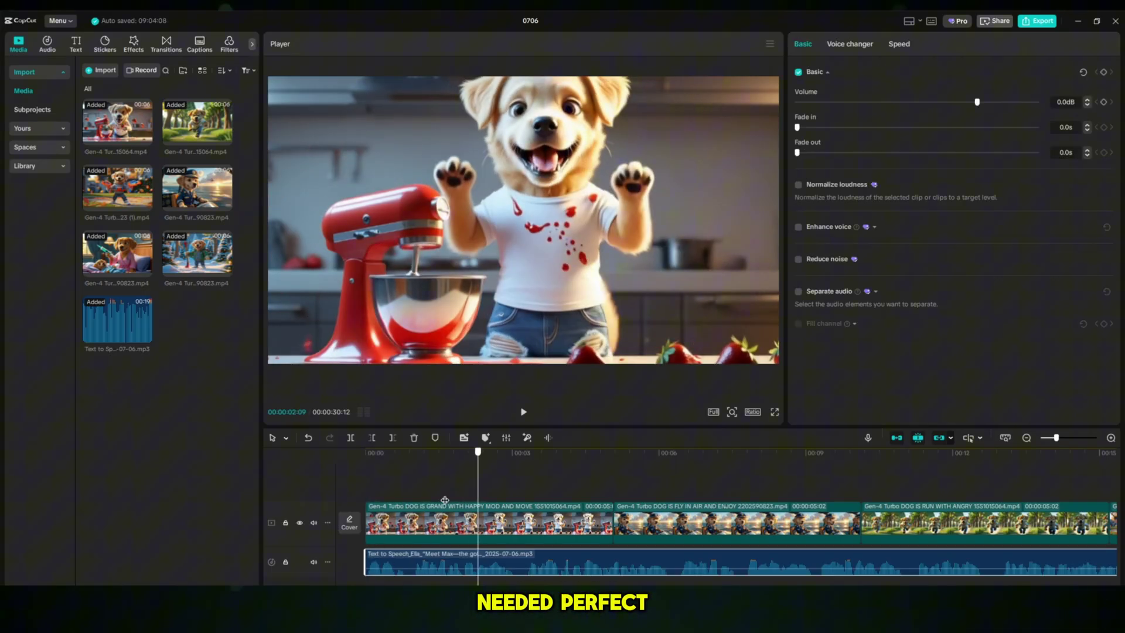
left_click(673, 453)
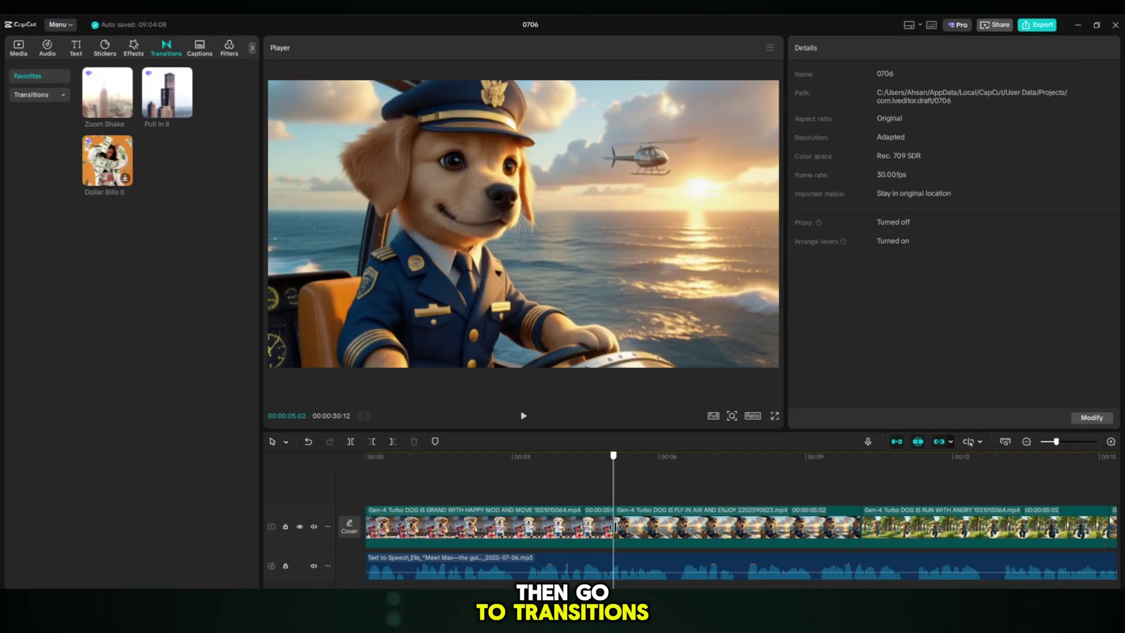
mouse_move(108, 92)
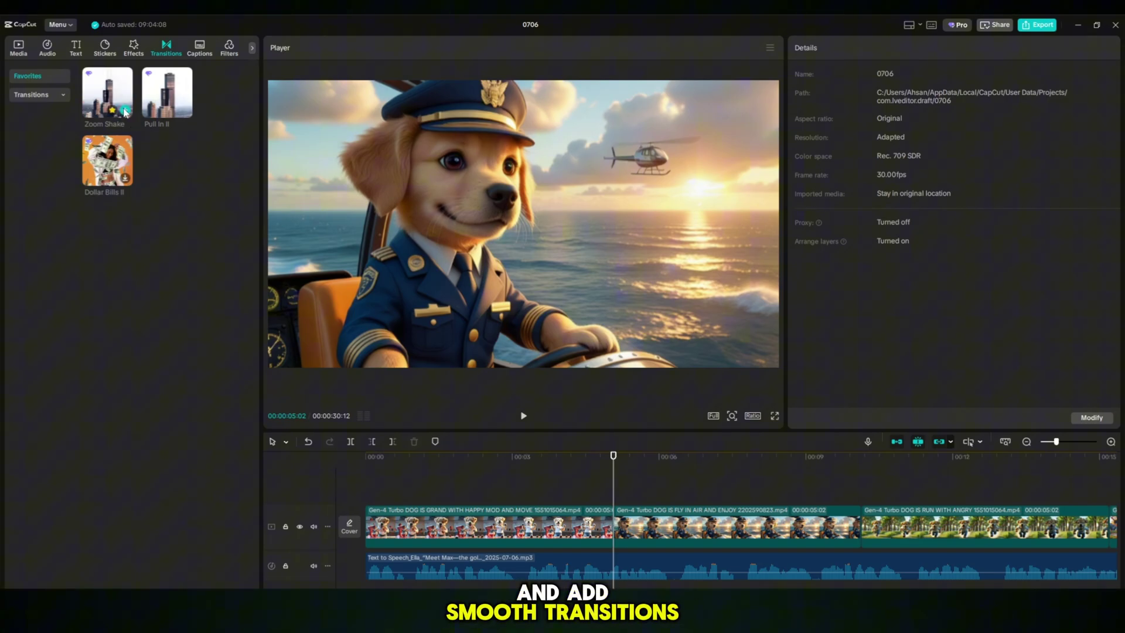
Join the first two clips with a Zoom Shake transition and keep export at 30fps
left_click(125, 112)
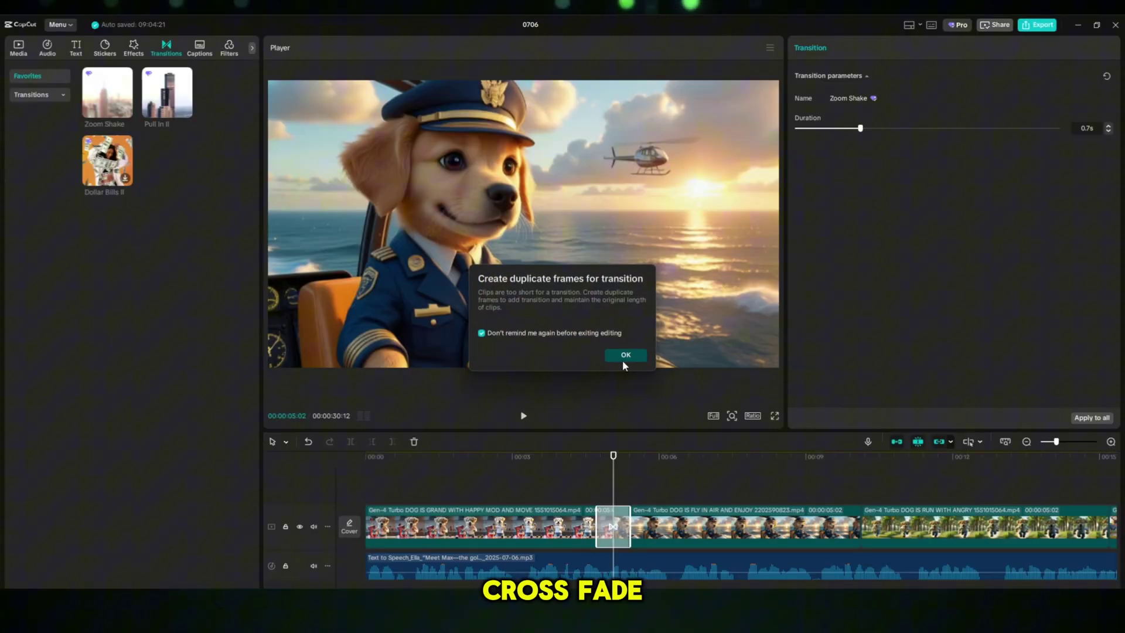
left_click(623, 355)
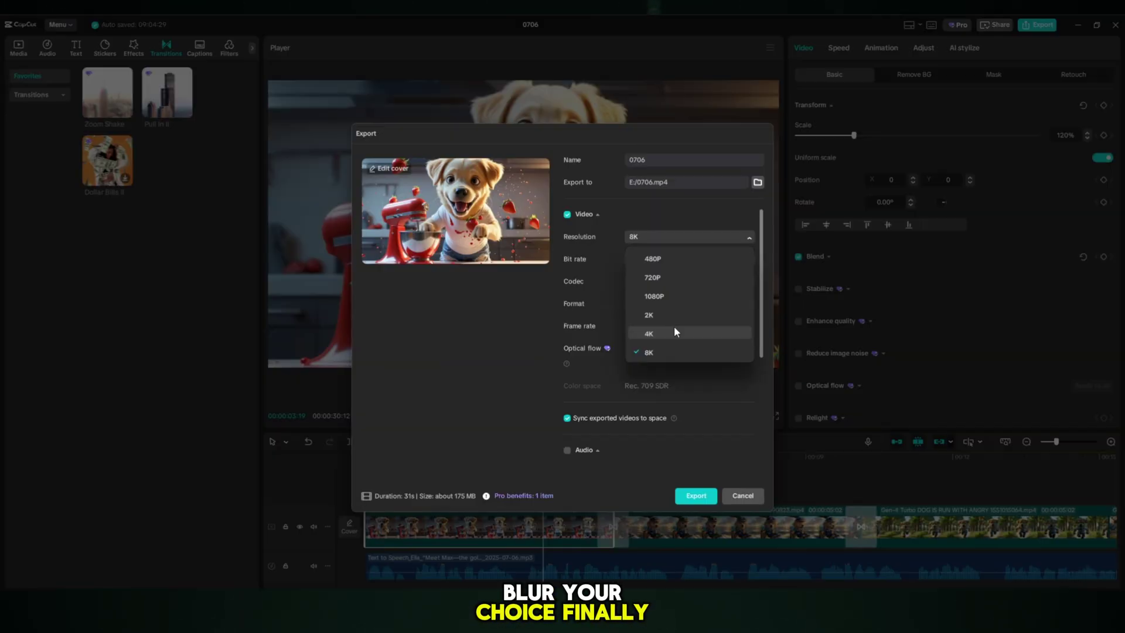
left_click(675, 326)
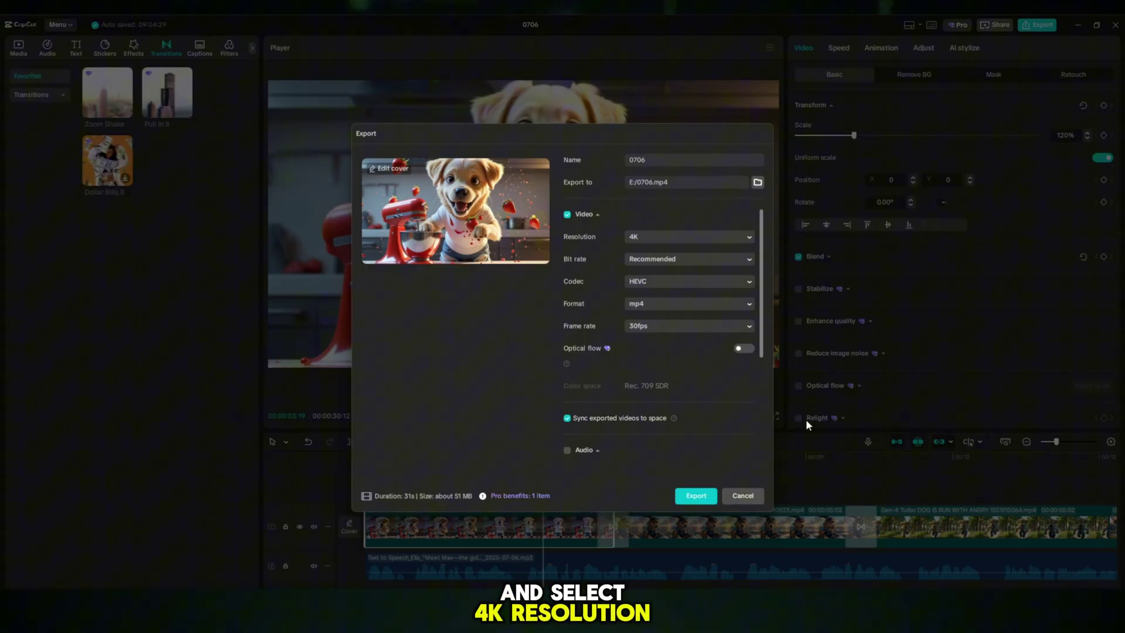
Export the 31-second video as a 4K HEVC file
left_click(695, 497)
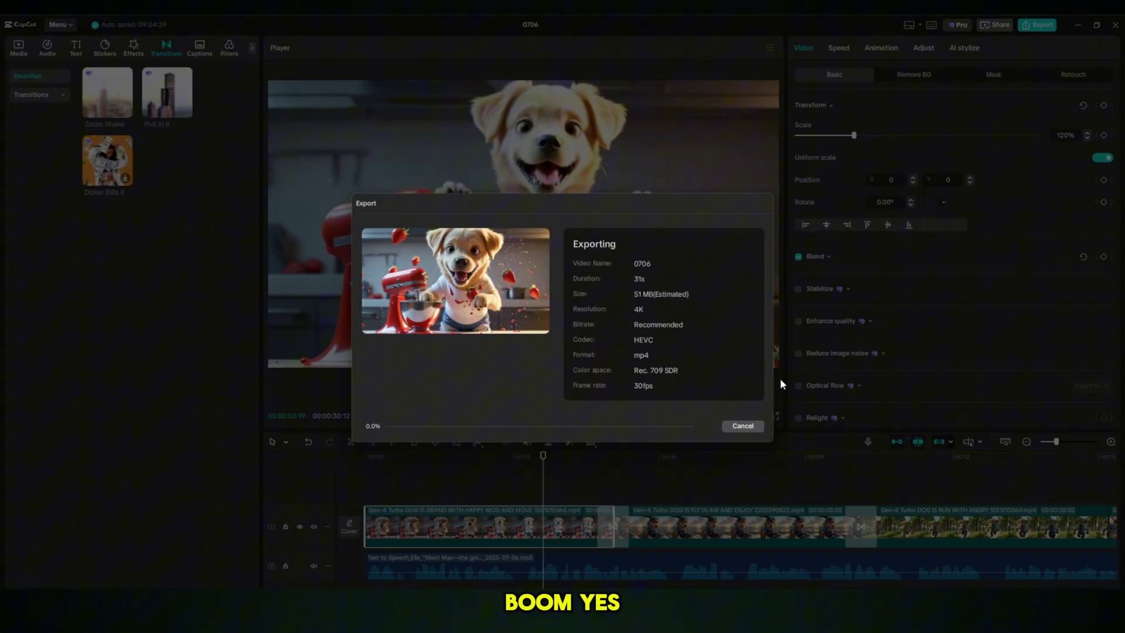